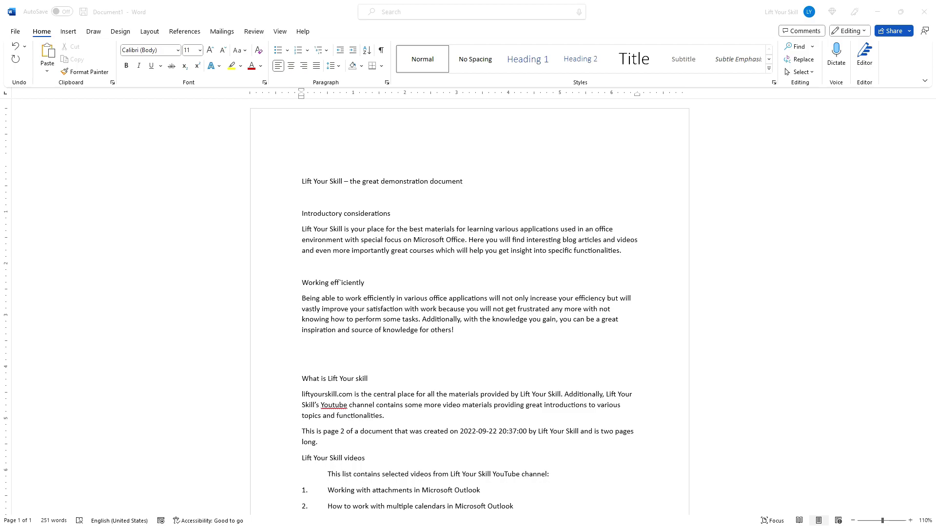
Step: Type a bold test line 'changed without marking' below the introduction, then delete it
{"action": "left_click", "coordinate": [191, 85]}
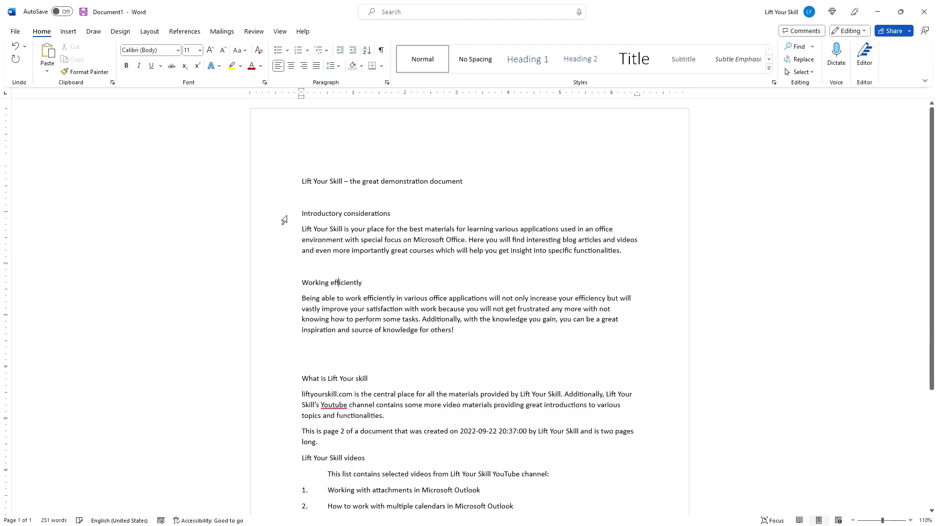
{"action": "left_click_drag", "start_coordinate": [289, 213], "coordinate": [341, 217]}
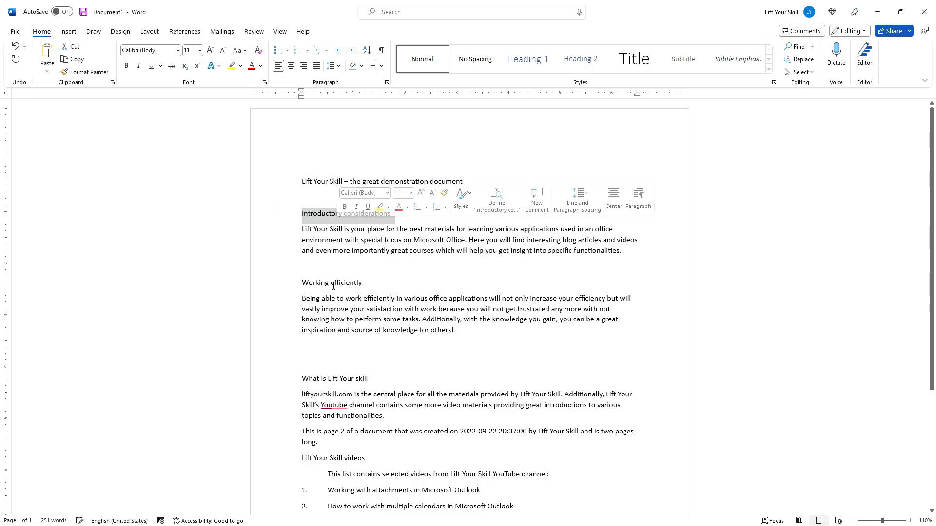
{"action": "left_click", "coordinate": [318, 352]}
{"action": "left_click", "coordinate": [126, 66]}
{"action": "type", "text": "changed w"}
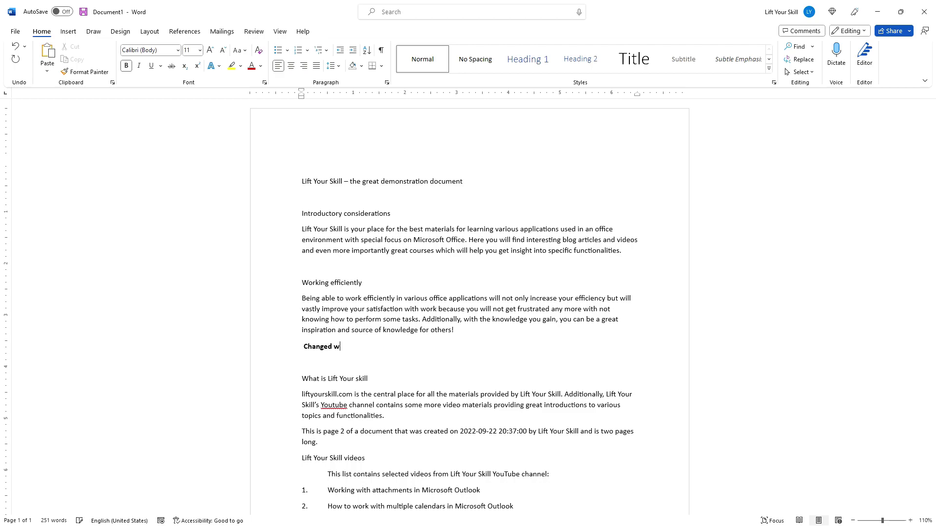
{"action": "type", "text": "ithout marking"}
{"action": "key", "text": "ctrl+BackSpace"}
{"action": "key", "text": "ctrl+BackSpace"}
{"action": "key", "text": "ctrl+BackSpace"}
Step: Bold and unbold 'Additionally, w', then select just the word Additionally
{"action": "left_click_drag", "start_coordinate": [422, 319], "coordinate": [469, 320]}
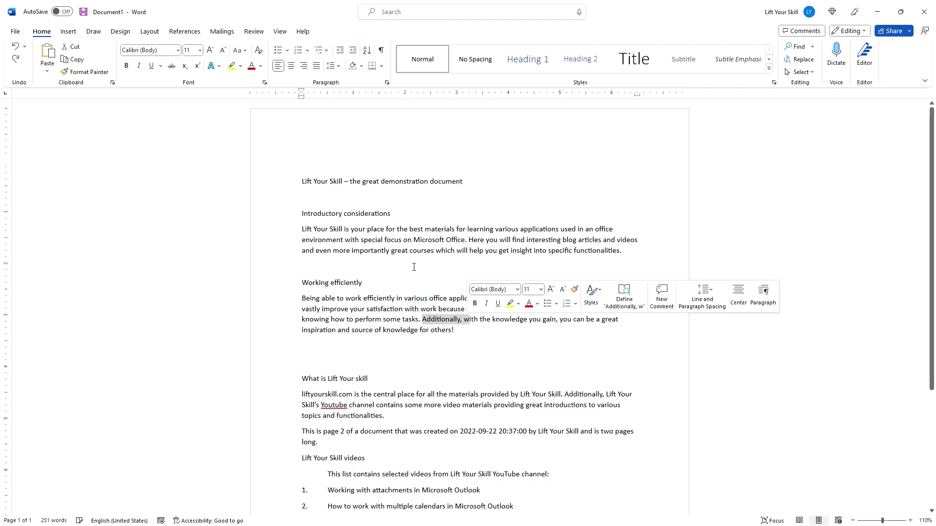
{"action": "left_click", "coordinate": [125, 66]}
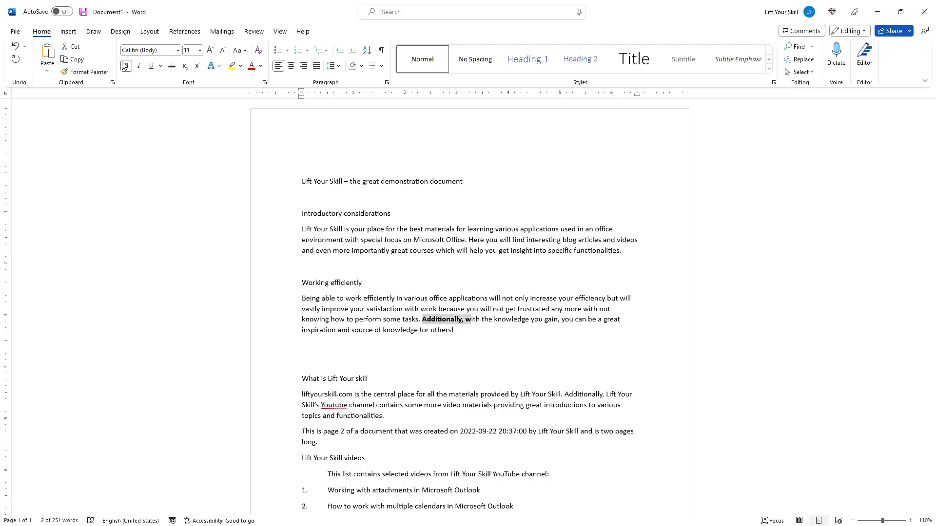
{"action": "left_click", "coordinate": [125, 66]}
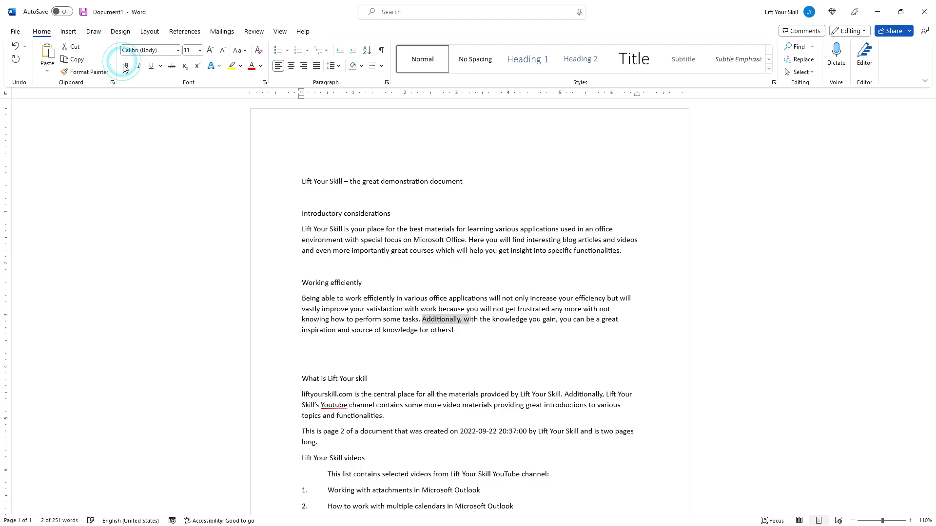
{"action": "left_click", "coordinate": [424, 322]}
{"action": "double_click", "coordinate": [424, 322]}
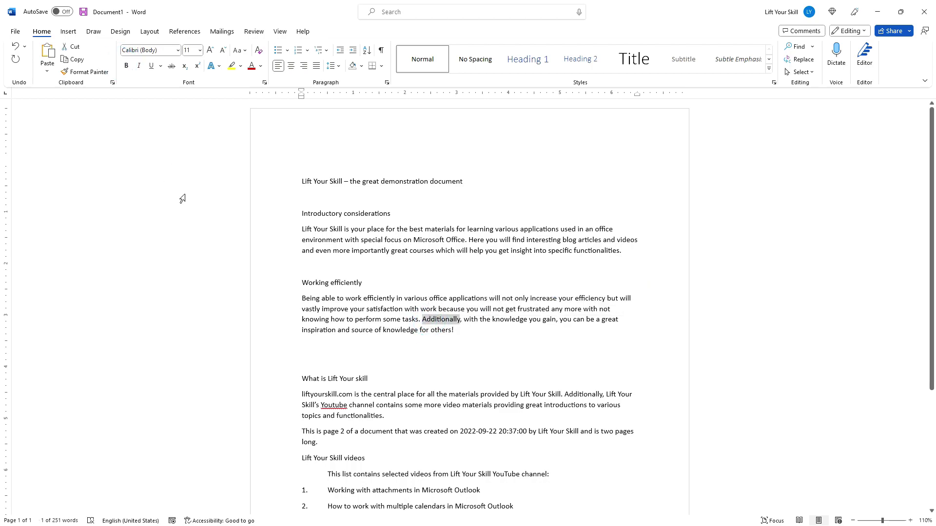
Step: Set Additionally to the Aldhabi font at 28 pt
{"action": "left_click", "coordinate": [176, 51]}
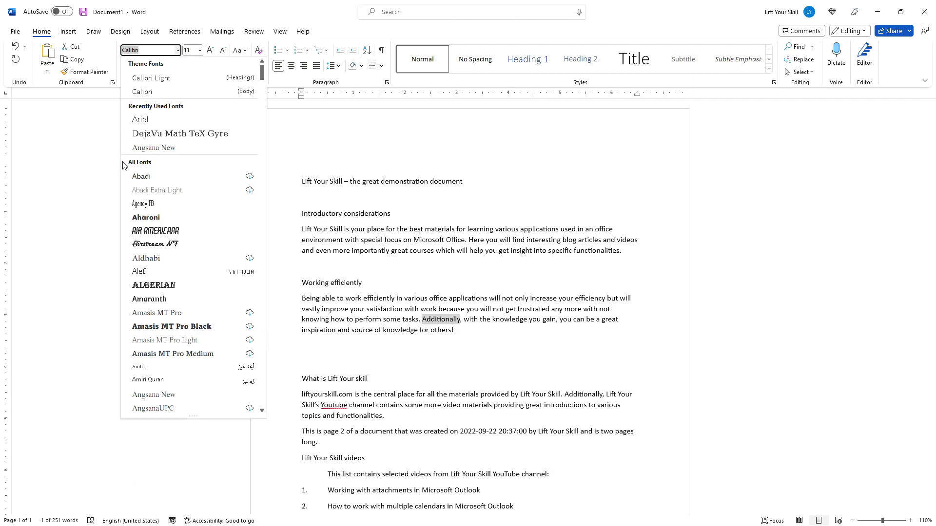
{"action": "left_click", "coordinate": [152, 258]}
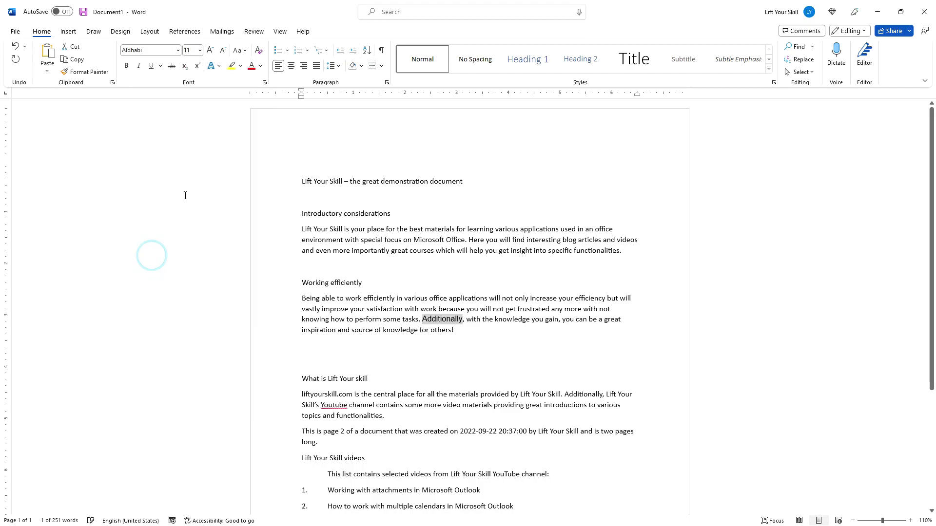
{"action": "left_click", "coordinate": [200, 51]}
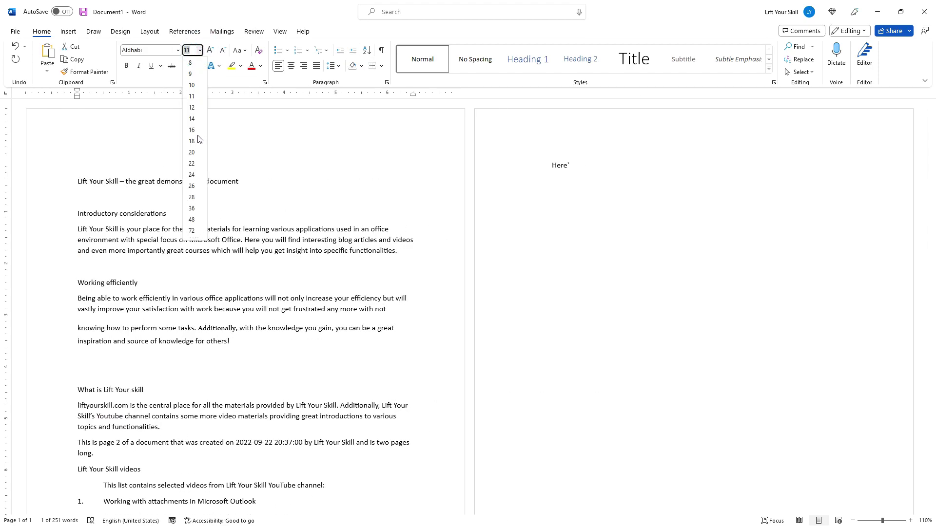
{"action": "left_click", "coordinate": [193, 196]}
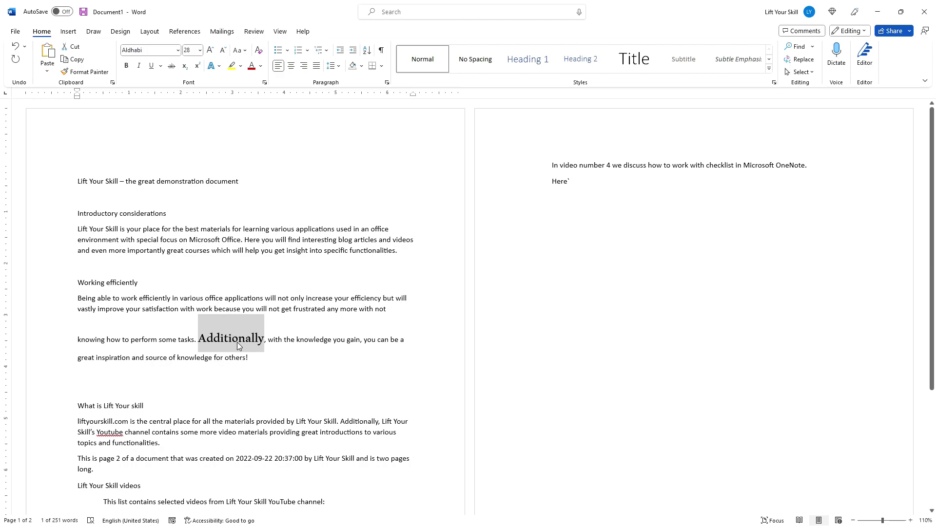
Step: Type Arial as the font and 12.5 pt as the size for Additionally
{"action": "left_click", "coordinate": [151, 51]}
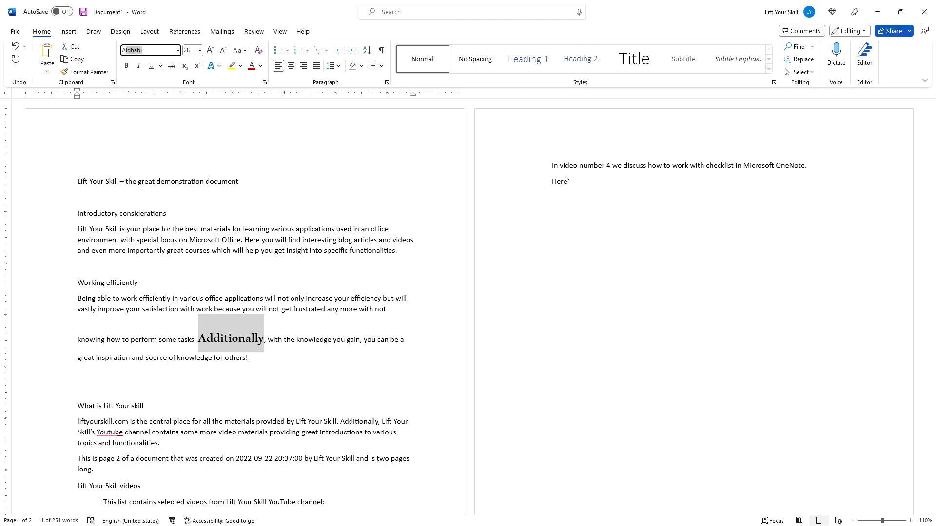
{"action": "type", "text": "Arial"}
{"action": "key", "text": "Return"}
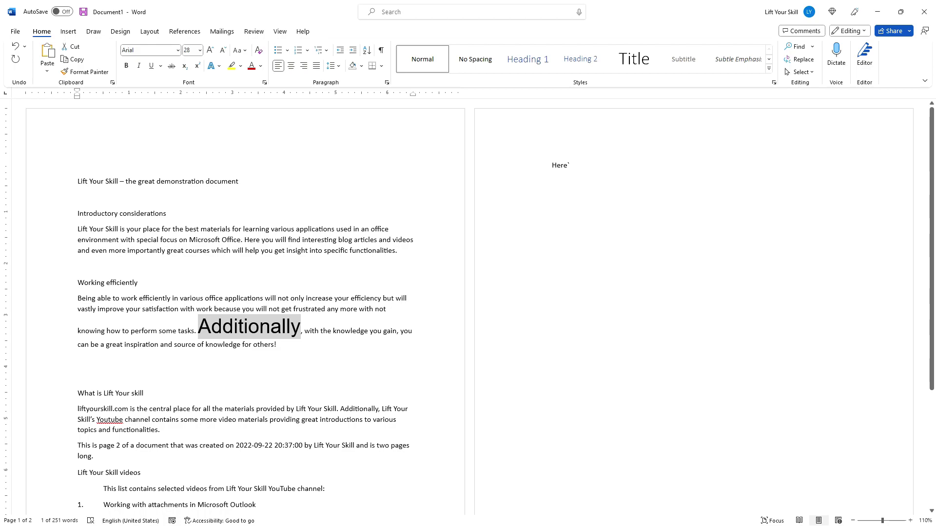
{"action": "left_click", "coordinate": [191, 50]}
{"action": "type", "text": "12.5"}
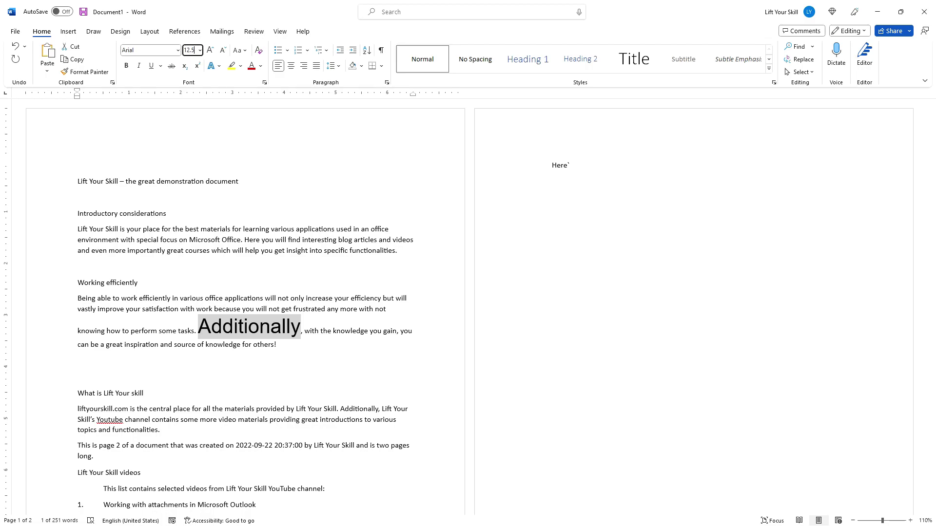
{"action": "key", "text": "Return"}
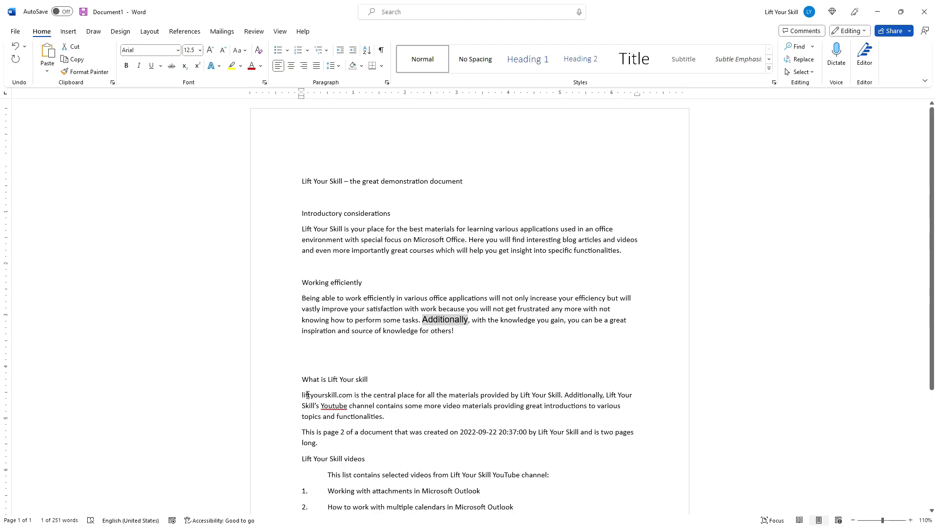
{"action": "left_click_drag", "start_coordinate": [301, 396], "coordinate": [355, 396]}
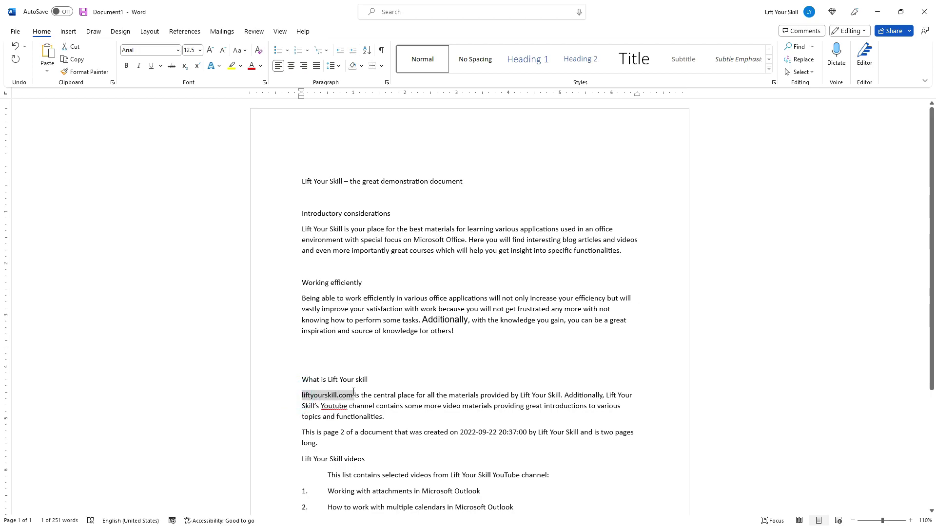
{"action": "left_click", "coordinate": [212, 53]}
{"action": "left_click", "coordinate": [212, 53]}
{"action": "left_click", "coordinate": [213, 53]}
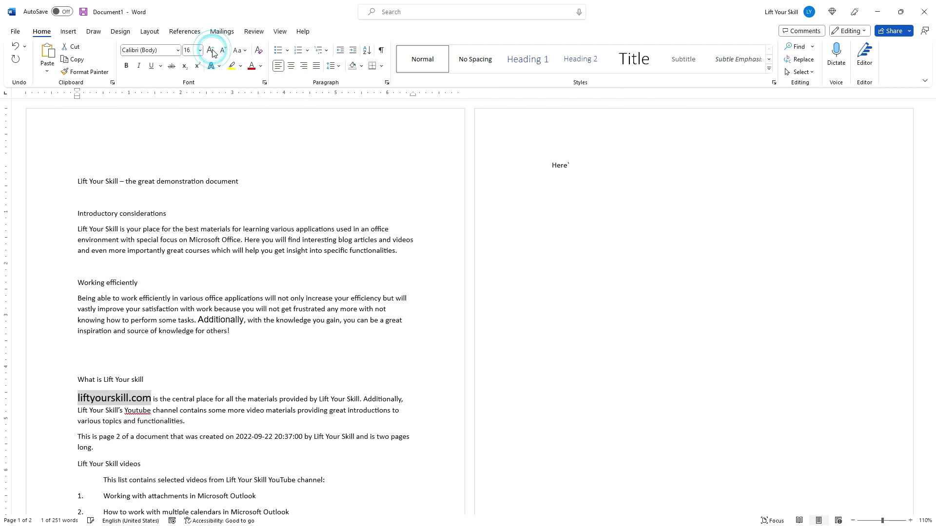
{"action": "left_click", "coordinate": [212, 53]}
{"action": "left_click", "coordinate": [223, 52]}
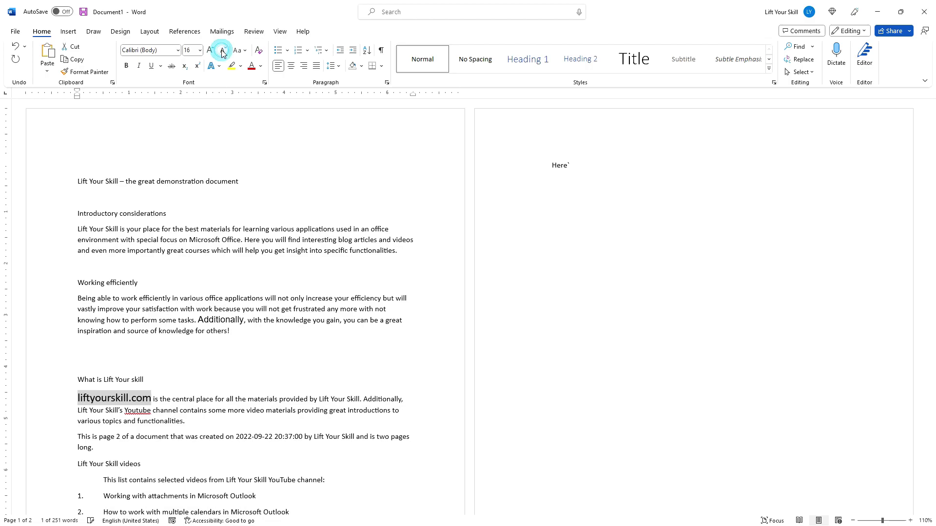
{"action": "left_click", "coordinate": [222, 52]}
{"action": "left_click", "coordinate": [223, 52]}
{"action": "left_click", "coordinate": [222, 51]}
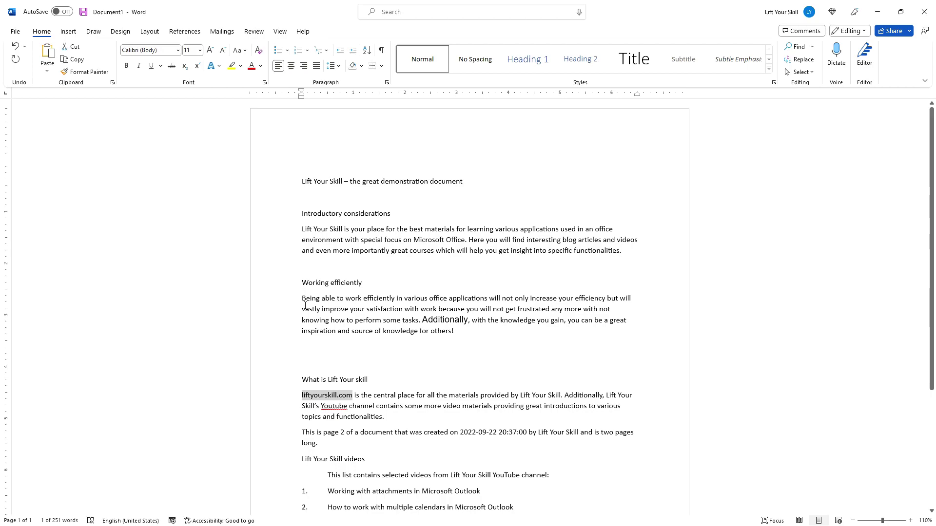
{"action": "left_click", "coordinate": [244, 50]}
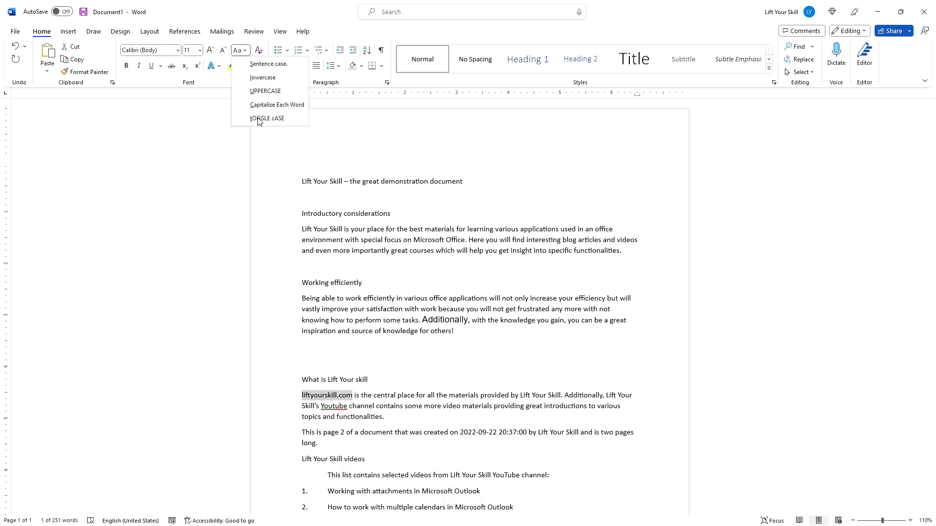
Step: Toggle the first sentence's case with Change Case, then toggle it back to normal
{"action": "left_click", "coordinate": [385, 300]}
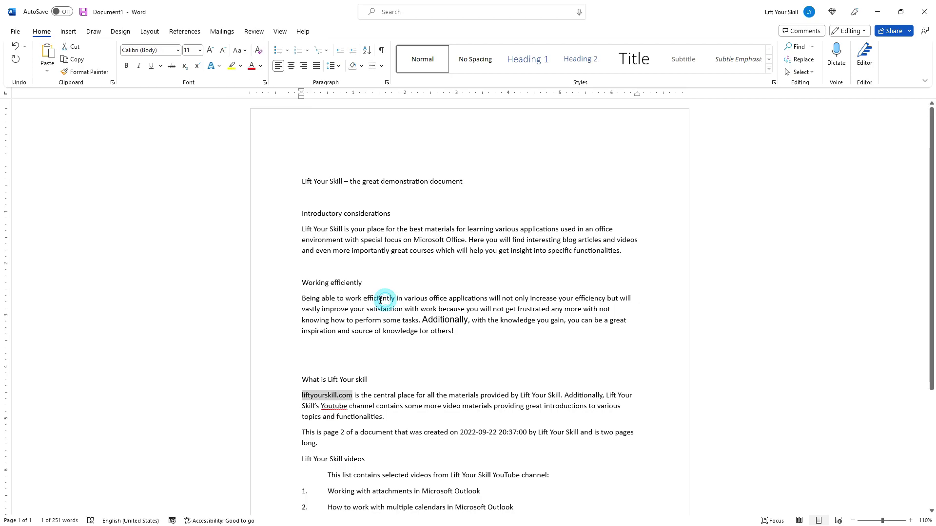
{"action": "double_click", "coordinate": [305, 298]}
{"action": "left_click", "coordinate": [353, 312], "text": "ctrl"}
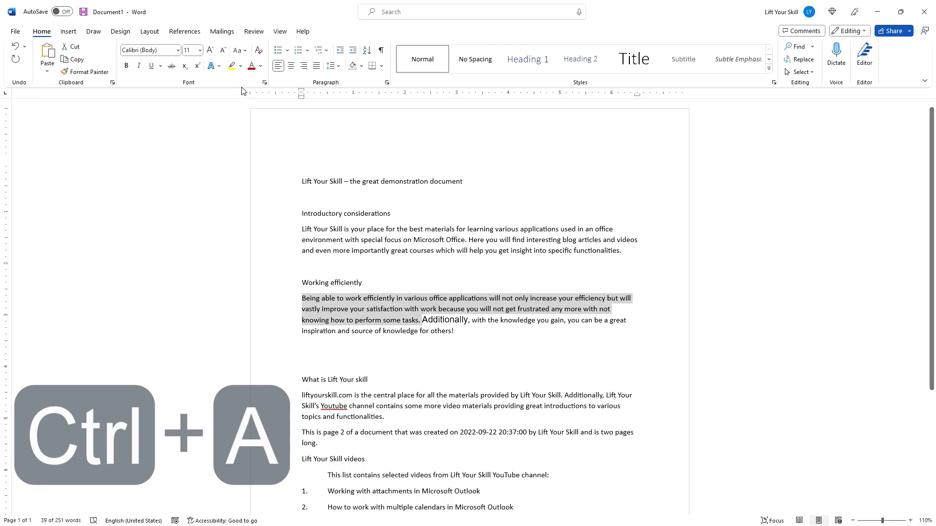
{"action": "left_click", "coordinate": [245, 51]}
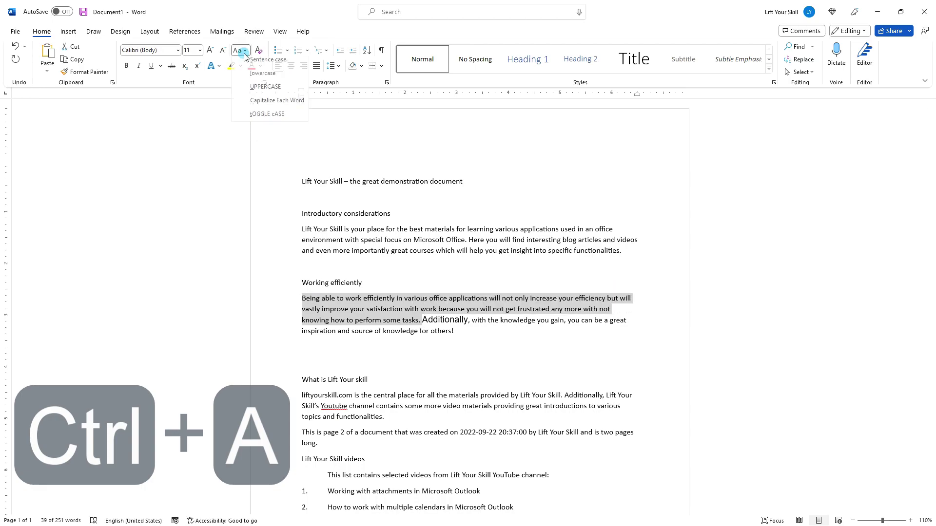
{"action": "left_click", "coordinate": [266, 115]}
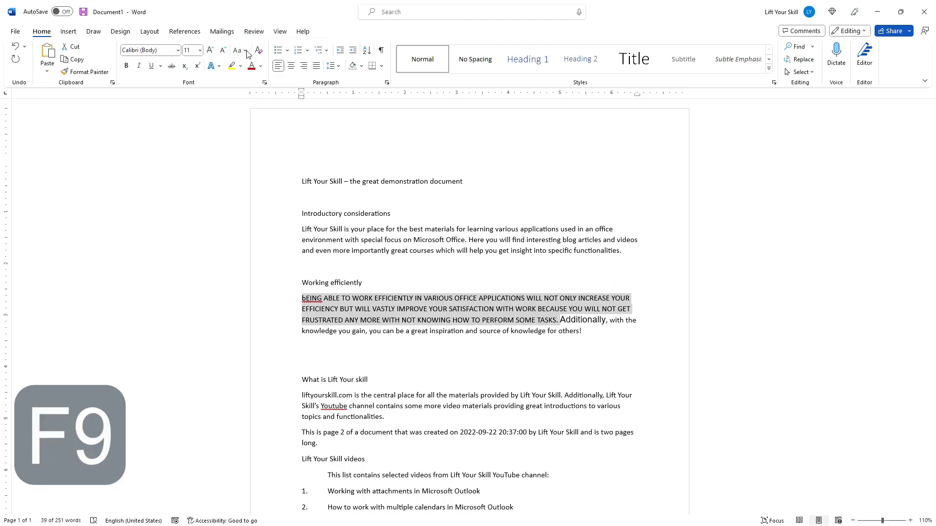
{"action": "left_click", "coordinate": [240, 50]}
{"action": "left_click", "coordinate": [257, 120]}
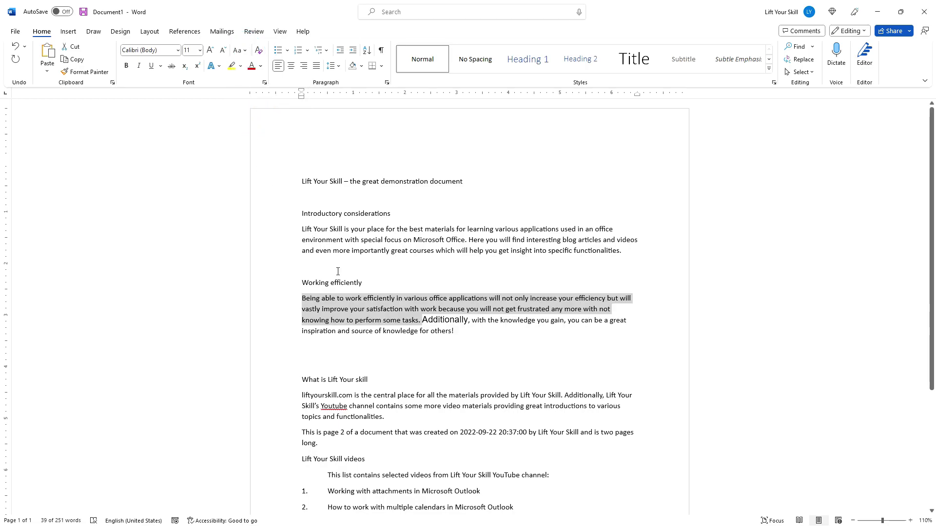
{"action": "left_click", "coordinate": [367, 320]}
Step: Clear all formatting from the Working efficiently heading and paragraph
{"action": "left_click_drag", "start_coordinate": [487, 346], "coordinate": [303, 267]}
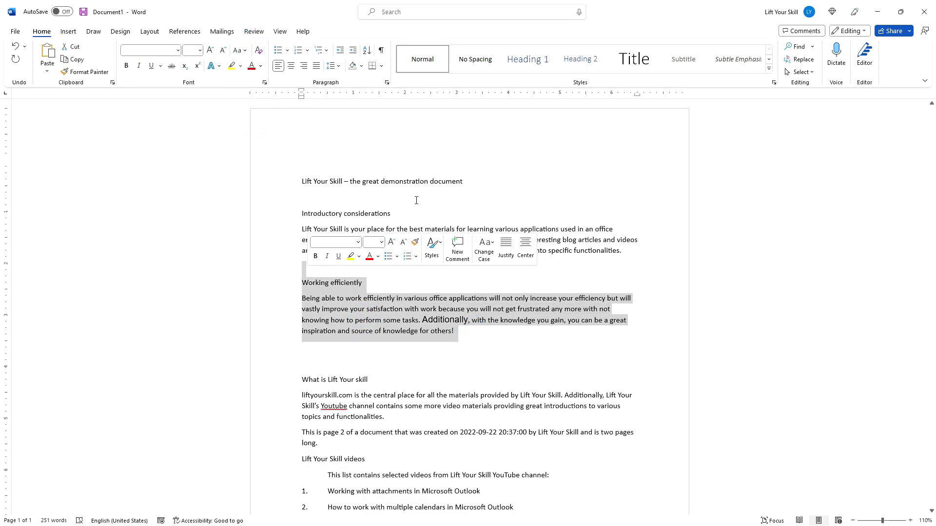
{"action": "left_click", "coordinate": [259, 51]}
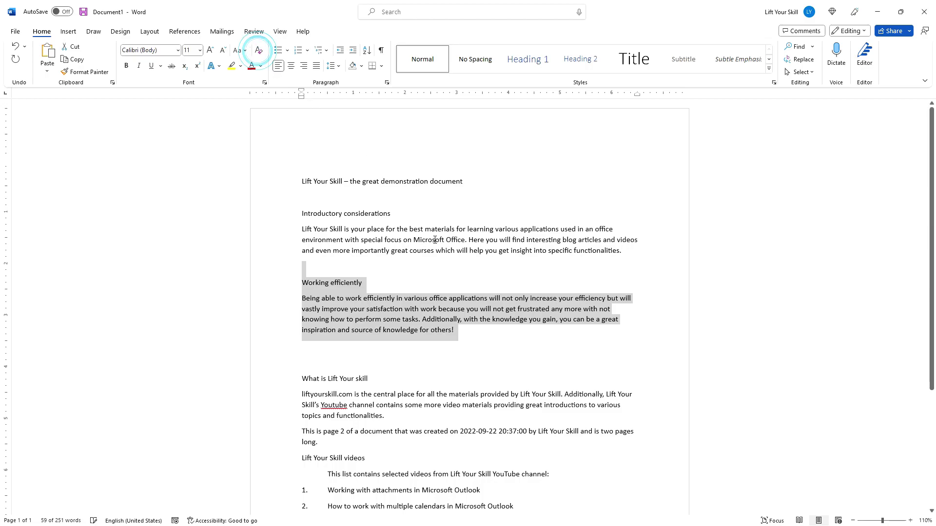
{"action": "left_click", "coordinate": [432, 318]}
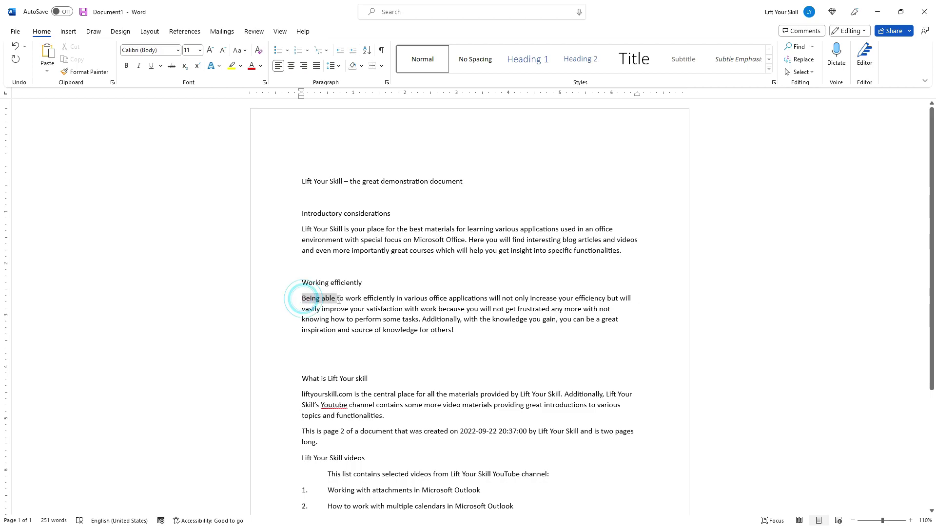
Step: Bold 'Being able' and italicise the line starting 'vastly improve'
{"action": "left_click", "coordinate": [126, 66]}
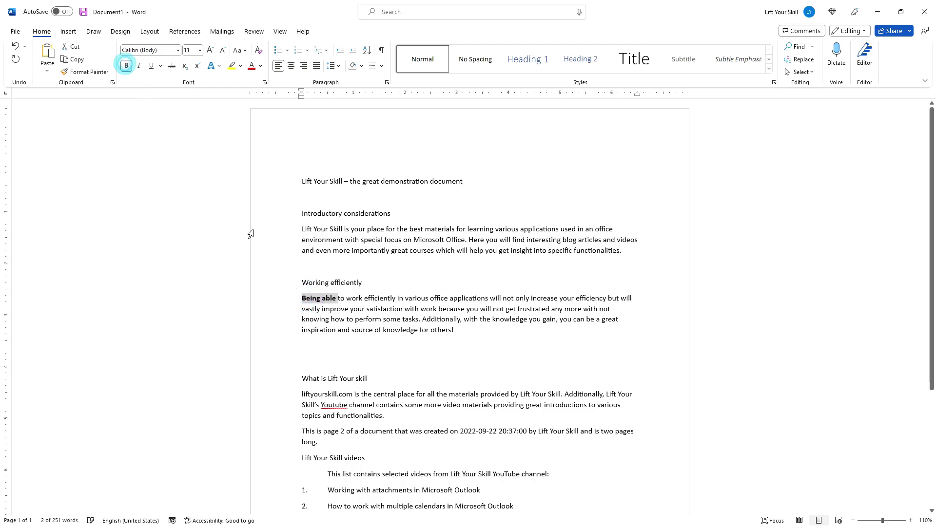
{"action": "left_click", "coordinate": [293, 311]}
{"action": "left_click", "coordinate": [139, 65]}
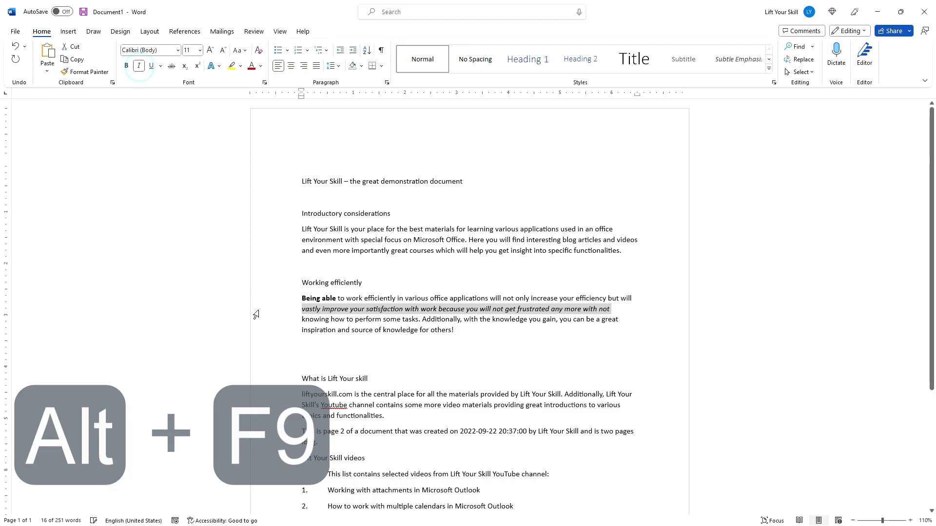
Step: Underline 'knowing how' using an alternative underline style
{"action": "left_click_drag", "start_coordinate": [302, 319], "coordinate": [346, 320]}
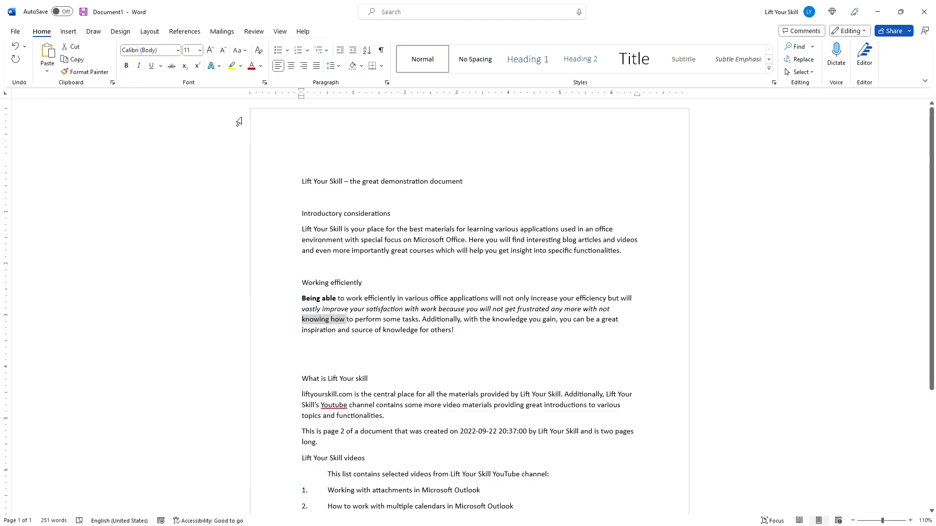
{"action": "left_click", "coordinate": [152, 66]}
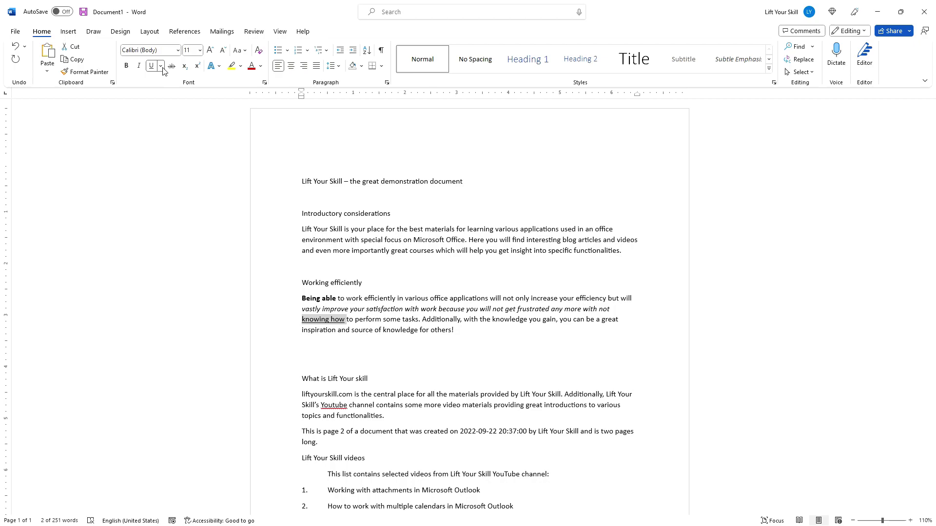
{"action": "left_click", "coordinate": [160, 66]}
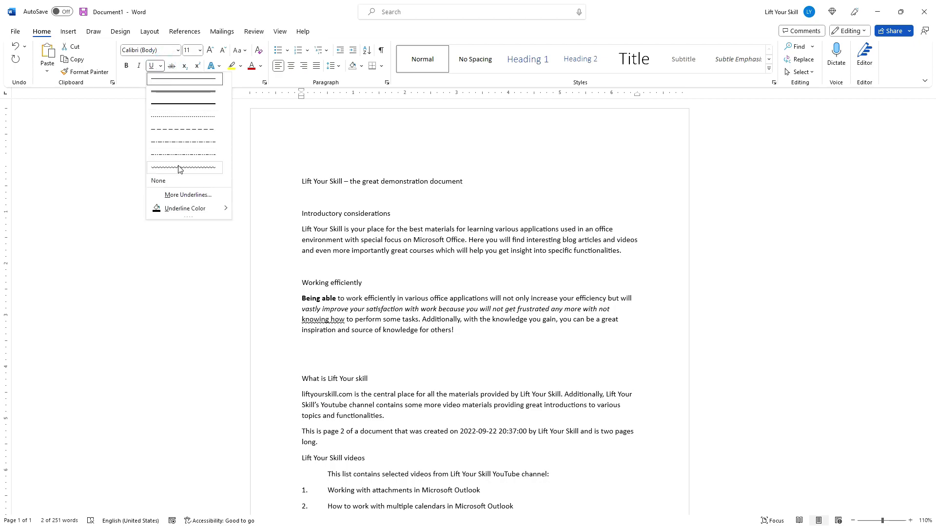
{"action": "left_click", "coordinate": [174, 91]}
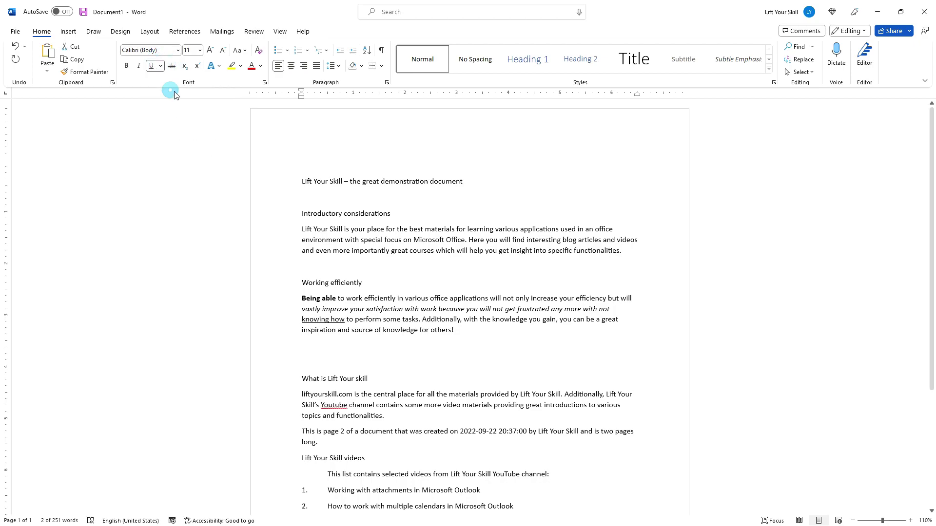
{"action": "left_click", "coordinate": [381, 334]}
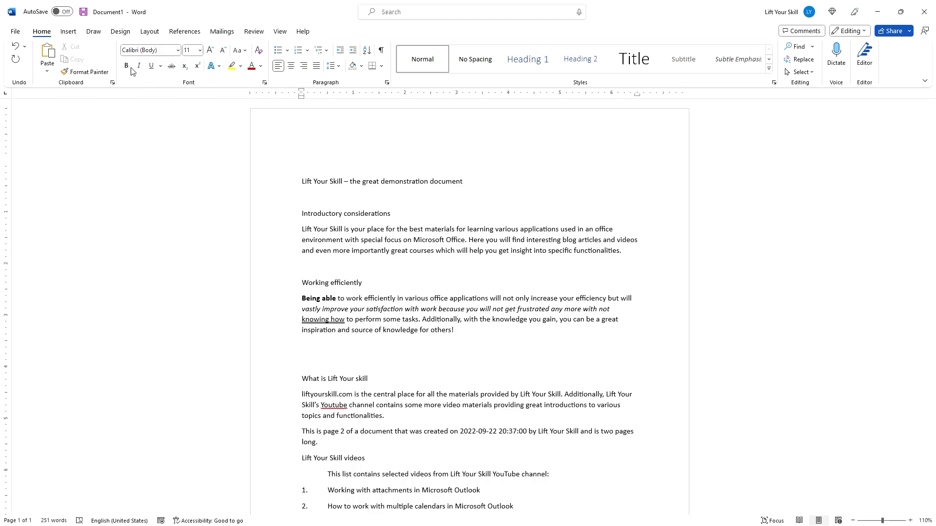
{"action": "left_click", "coordinate": [152, 67]}
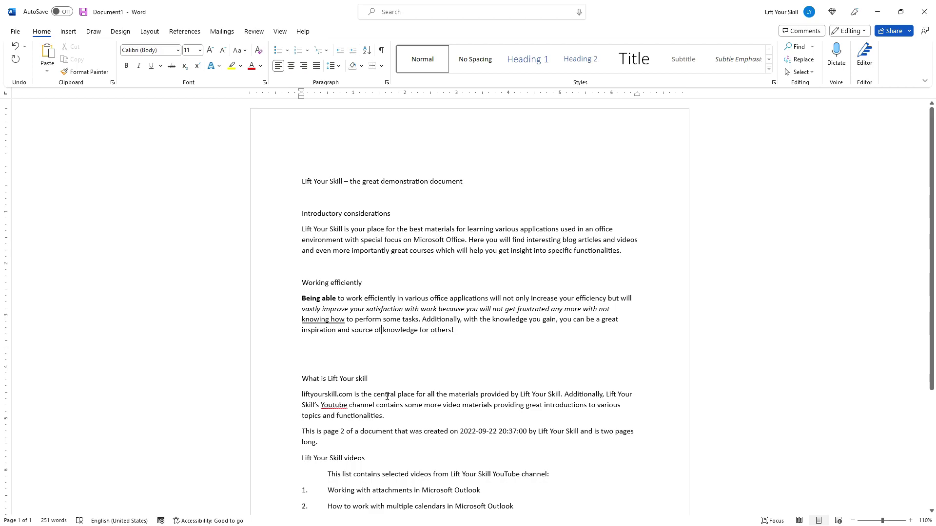
{"action": "triple_click", "coordinate": [303, 431]}
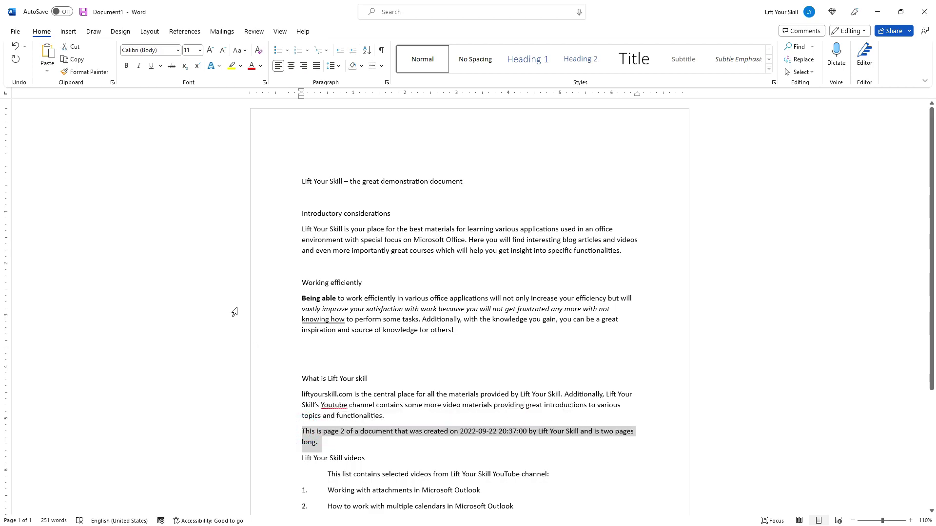
Step: Strike through the page-2 paragraph; try subscript 1 and superscript B2 in A1*B2=C2
{"action": "left_click", "coordinate": [171, 67]}
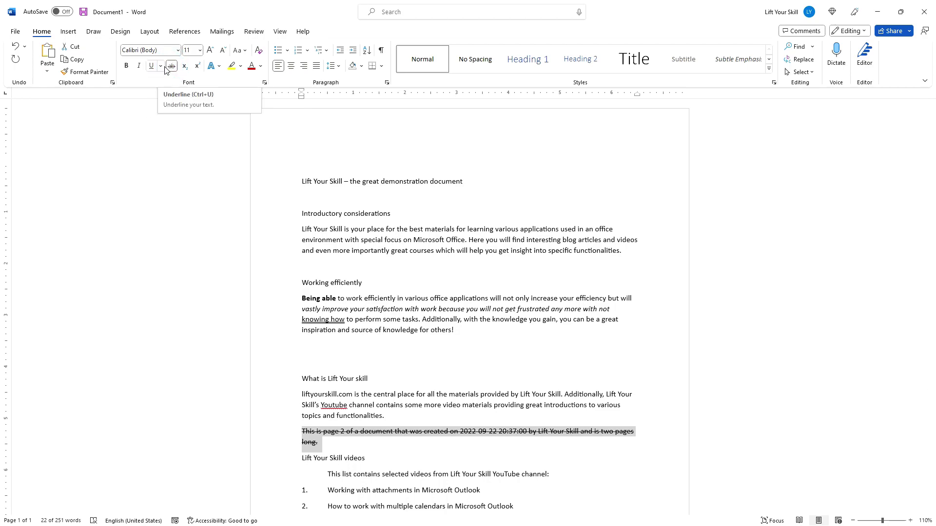
{"action": "left_click", "coordinate": [355, 355]}
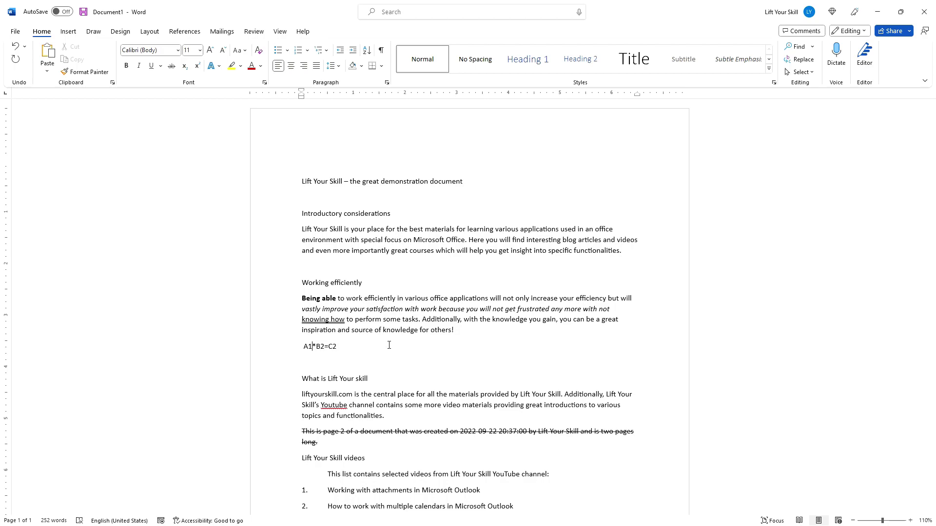
{"action": "left_click_drag", "start_coordinate": [313, 346], "coordinate": [307, 347]}
{"action": "left_click", "coordinate": [184, 65]}
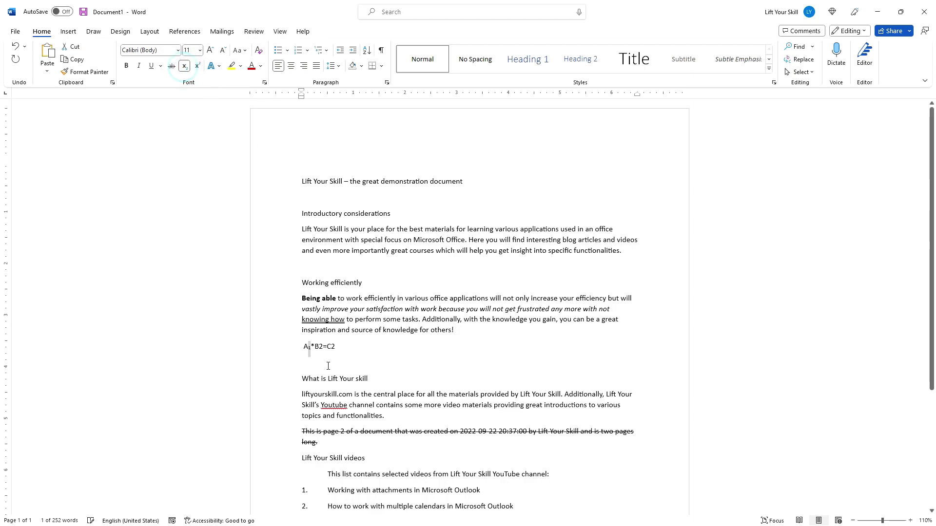
{"action": "left_click_drag", "start_coordinate": [321, 349], "coordinate": [315, 349]}
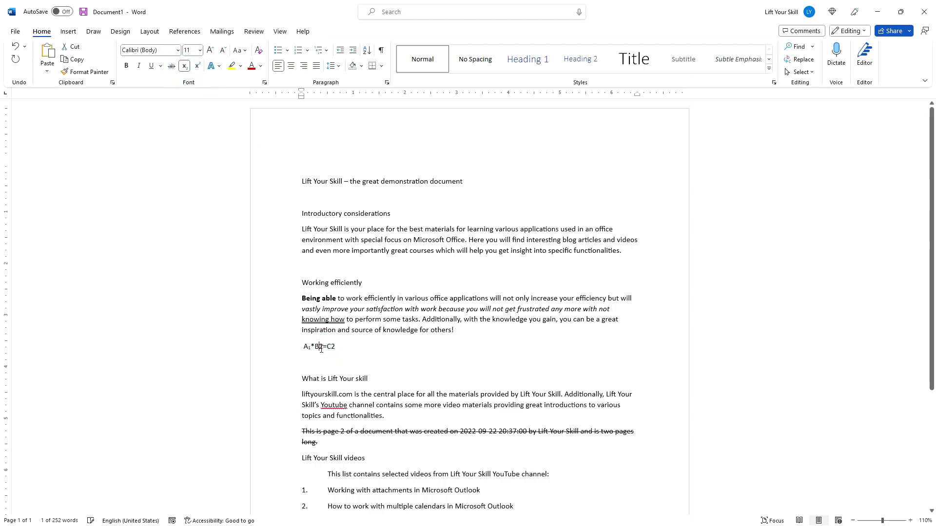
{"action": "left_click", "coordinate": [197, 66]}
Step: Delete the trial A1*B2=C2 formula line
{"action": "left_click", "coordinate": [68, 31]}
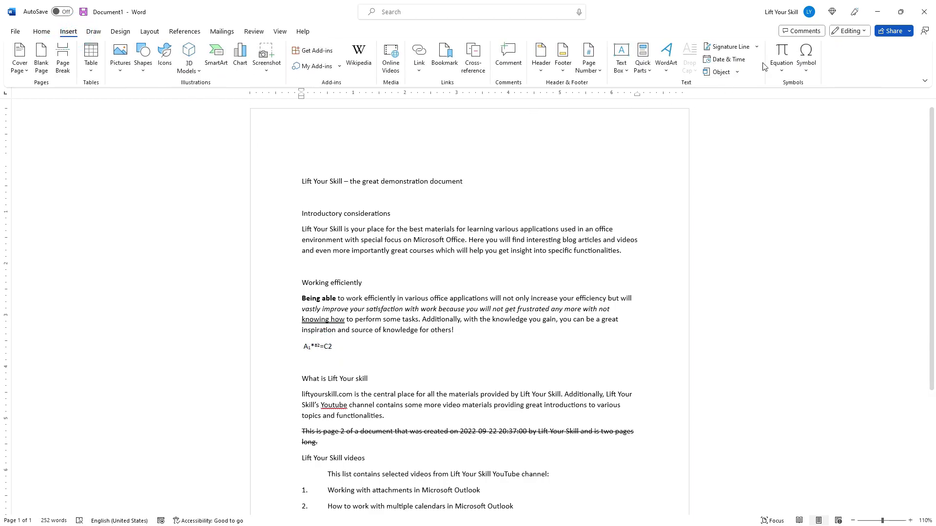
{"action": "left_click", "coordinate": [41, 32]}
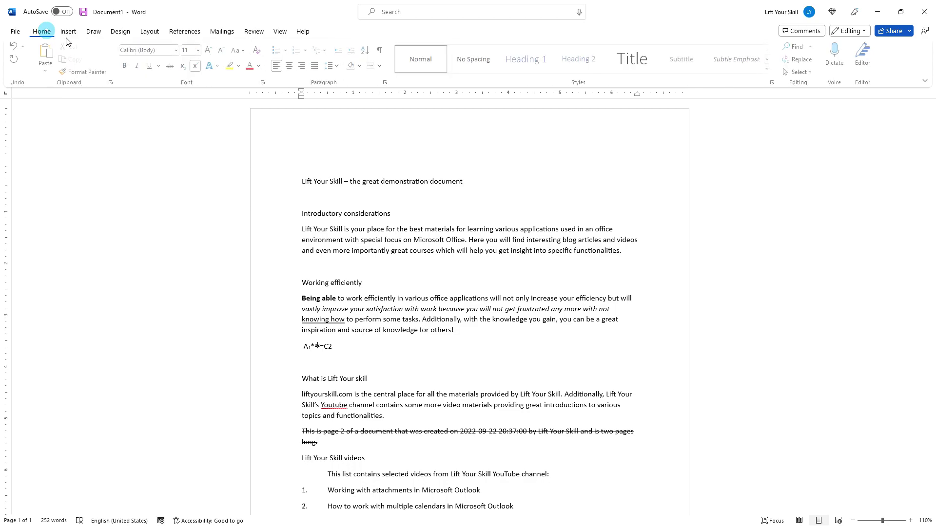
{"action": "left_click", "coordinate": [384, 326]}
{"action": "left_click", "coordinate": [369, 361]}
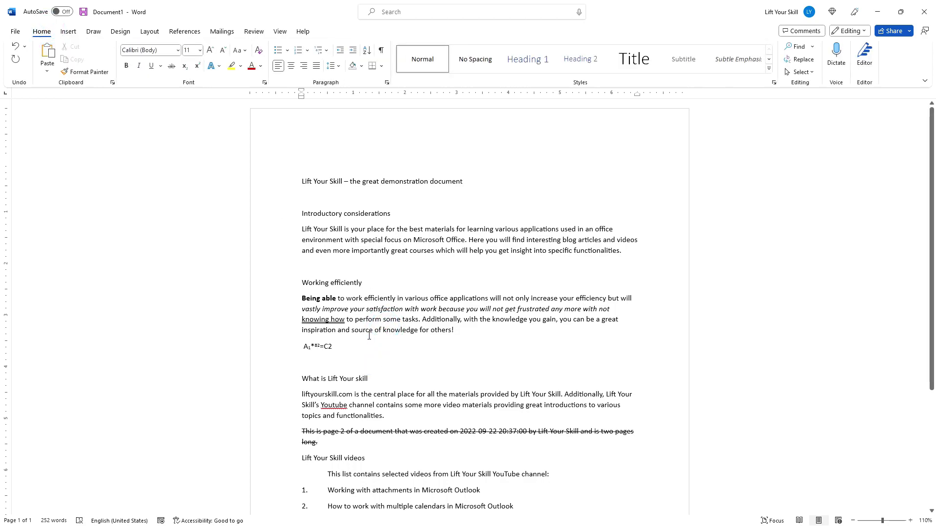
{"action": "double_click", "coordinate": [357, 347]}
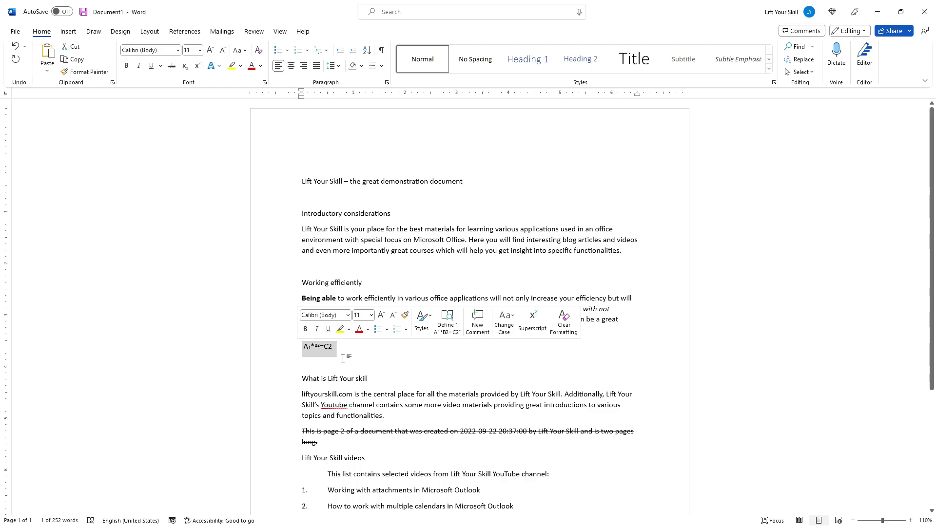
{"action": "key", "text": "Delete"}
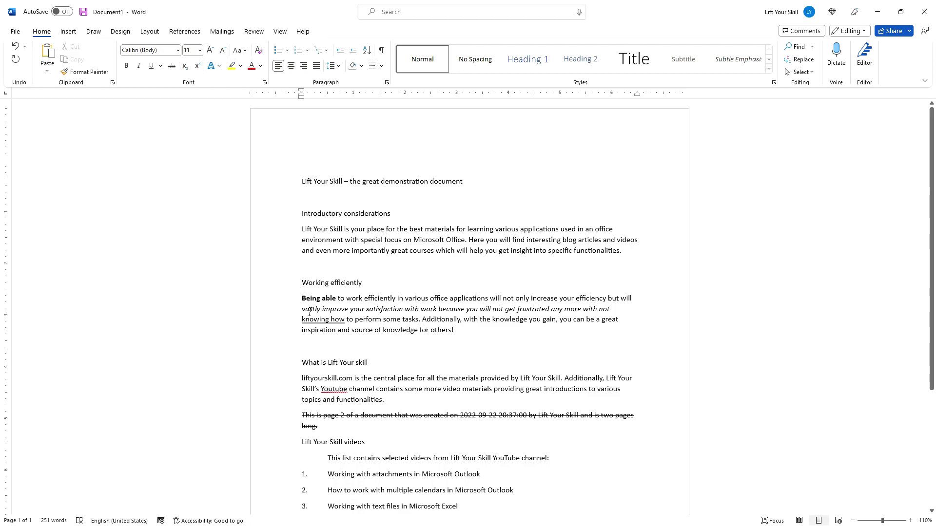
Step: Try a blue outlined text effect on the Working efficiently heading, then clear it
{"action": "left_click", "coordinate": [219, 66]}
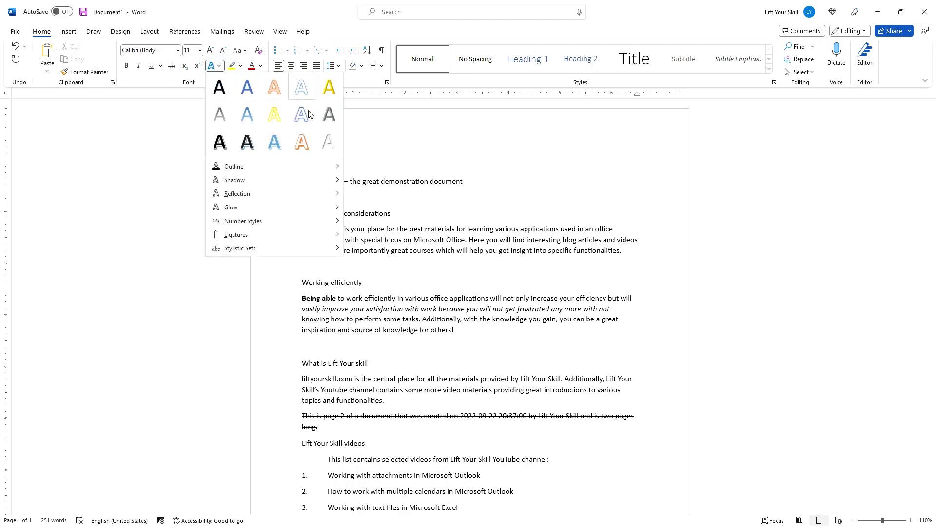
{"action": "left_click", "coordinate": [379, 274]}
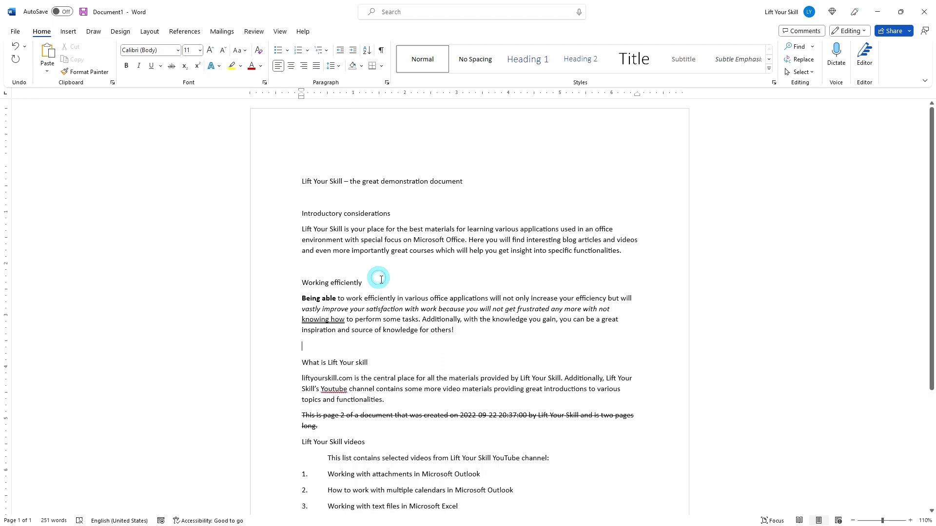
{"action": "triple_click", "coordinate": [378, 282]}
{"action": "left_click", "coordinate": [219, 67]}
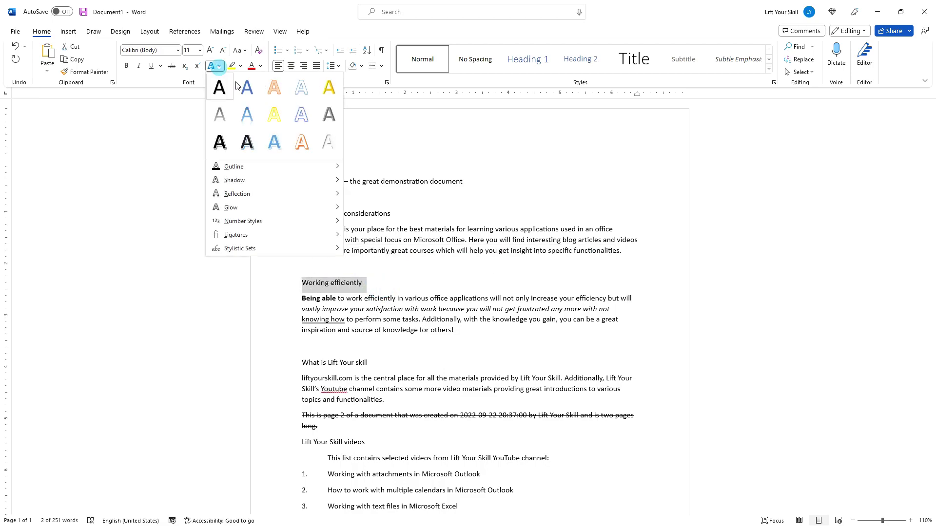
{"action": "left_click", "coordinate": [302, 89]}
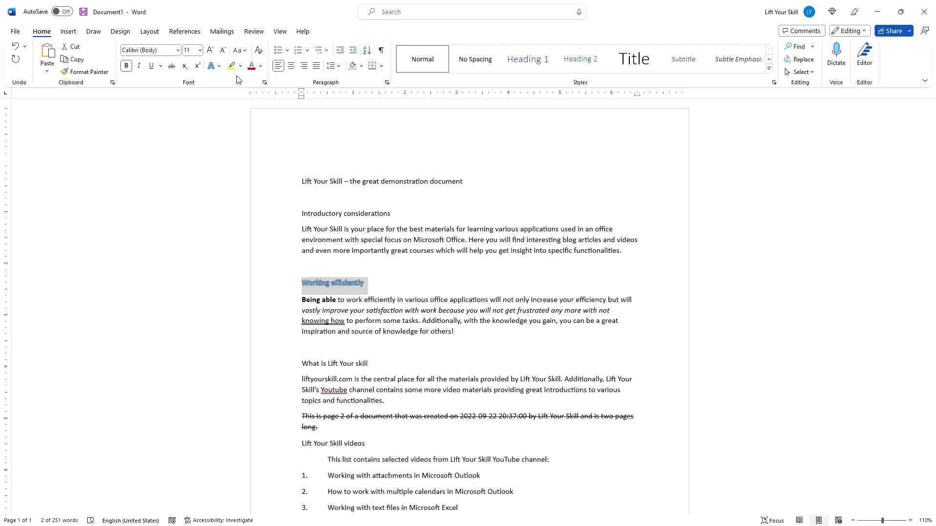
{"action": "left_click", "coordinate": [258, 50]}
Step: Give the heading a green text outline and an outer shadow
{"action": "left_click", "coordinate": [219, 67]}
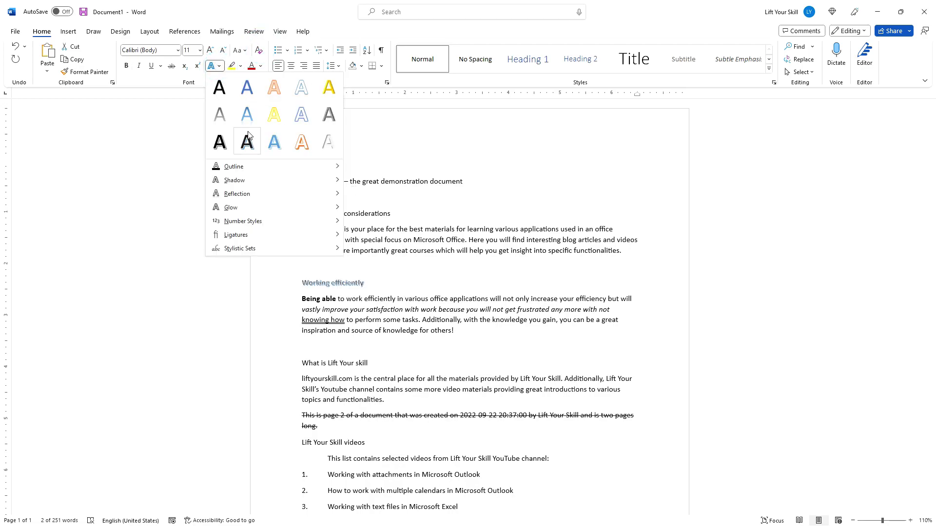
{"action": "mouse_move", "coordinate": [257, 170]}
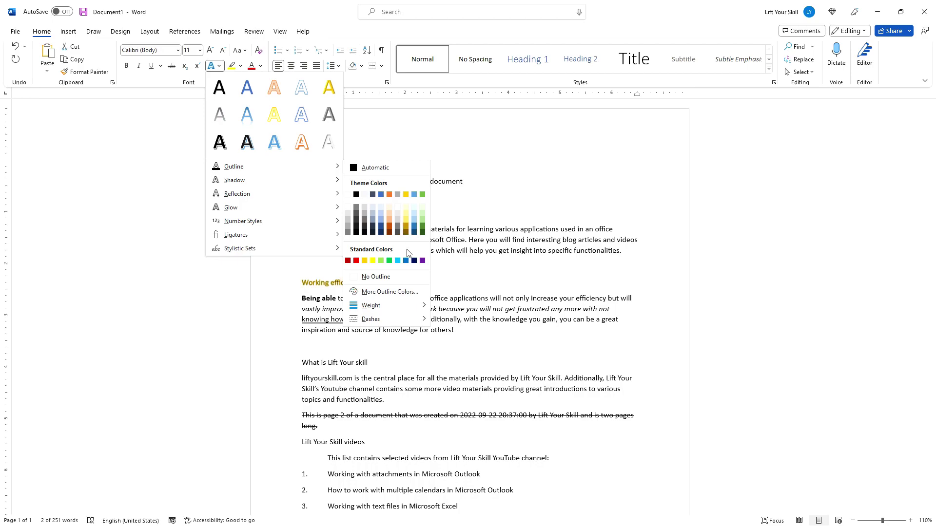
{"action": "left_click", "coordinate": [422, 195]}
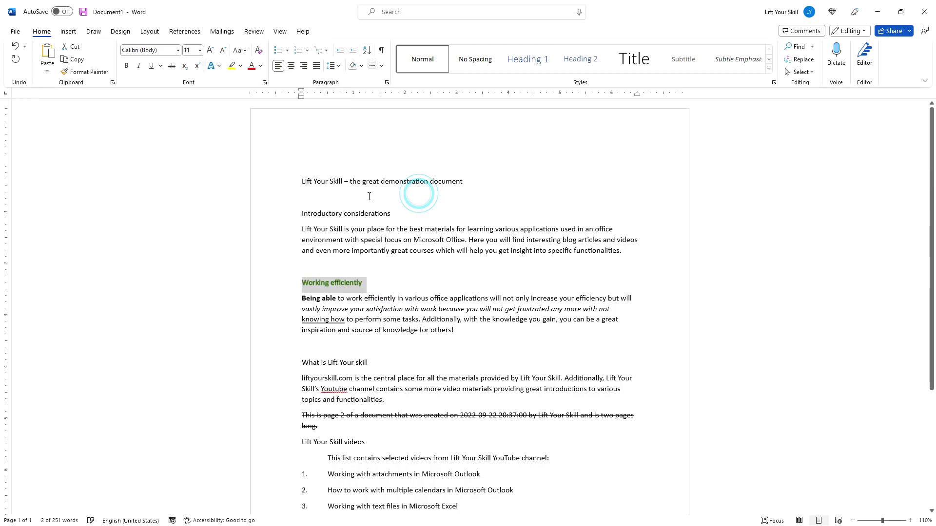
{"action": "left_click", "coordinate": [219, 66]}
{"action": "mouse_move", "coordinate": [274, 181]}
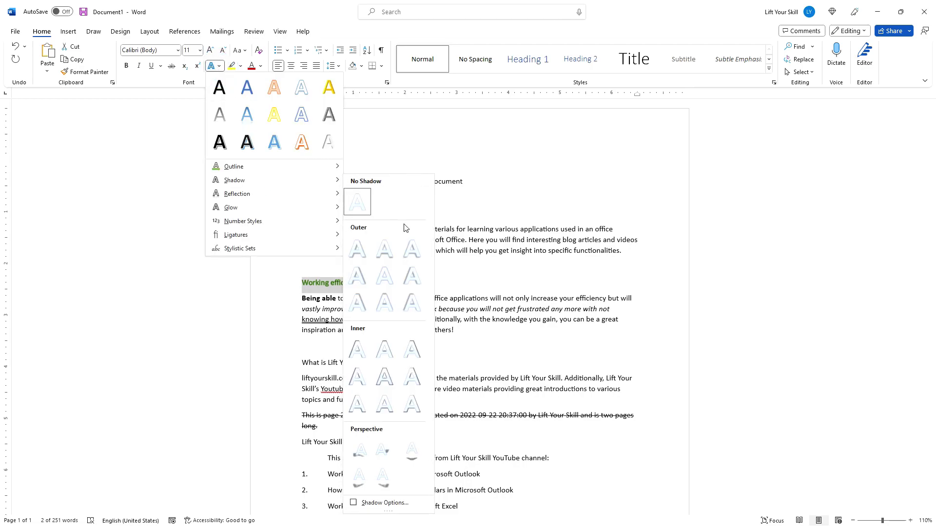
{"action": "left_click", "coordinate": [357, 249]}
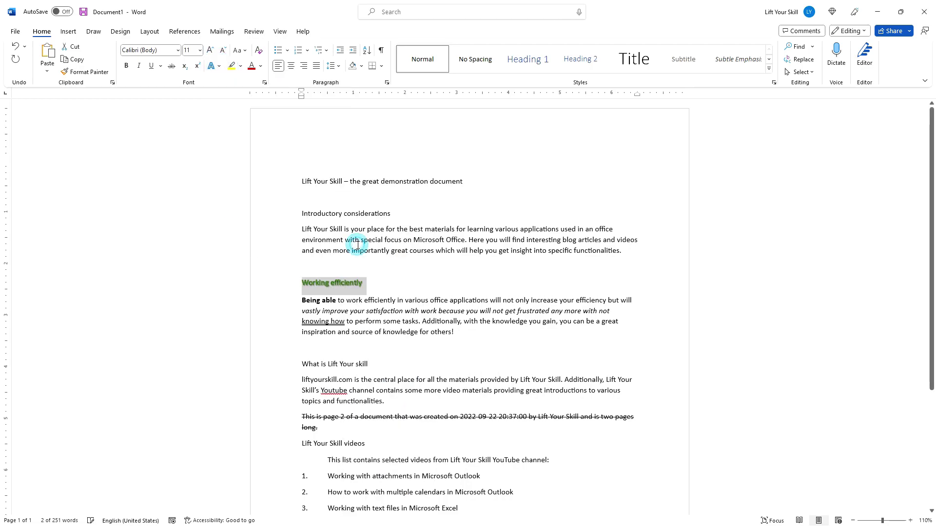
Step: Add a reflection and a green glow to the heading
{"action": "left_click", "coordinate": [219, 67]}
{"action": "mouse_move", "coordinate": [322, 194]}
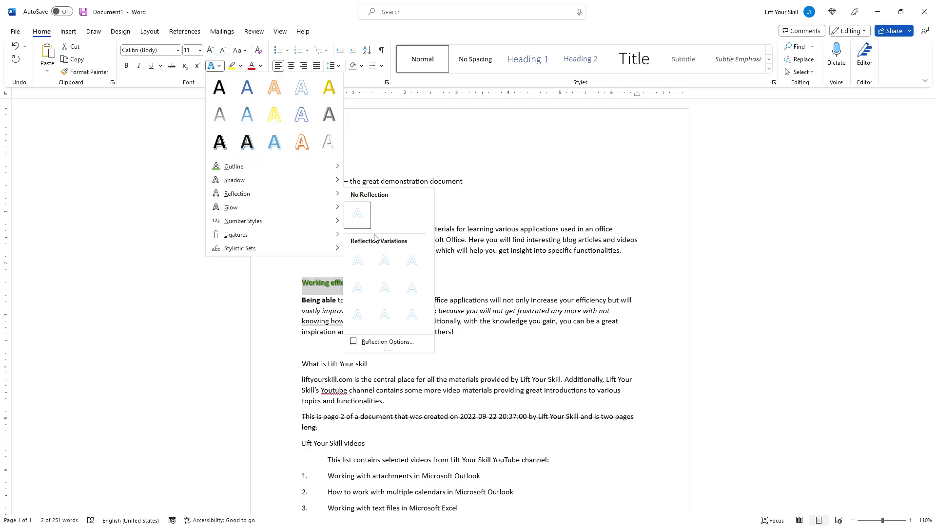
{"action": "left_click", "coordinate": [413, 290]}
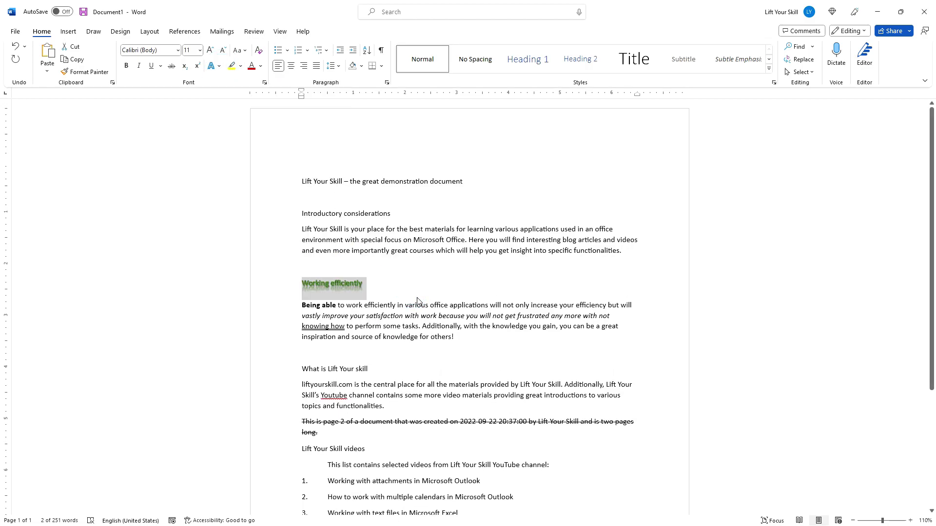
{"action": "left_click", "coordinate": [220, 67]}
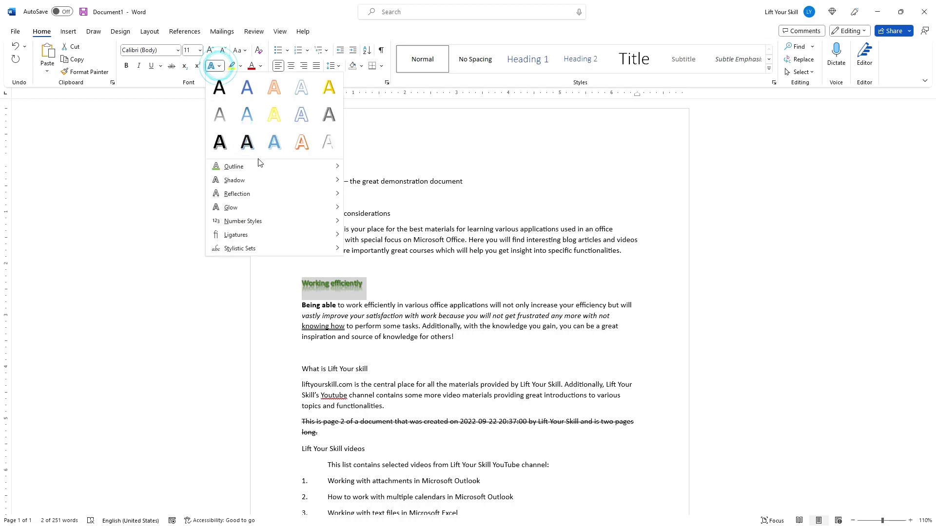
{"action": "mouse_move", "coordinate": [303, 210]}
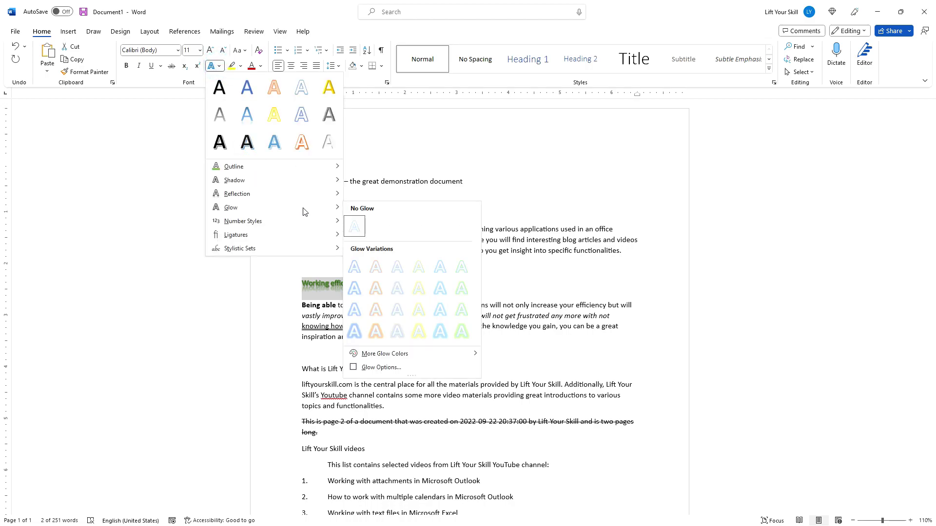
{"action": "left_click", "coordinate": [422, 330]}
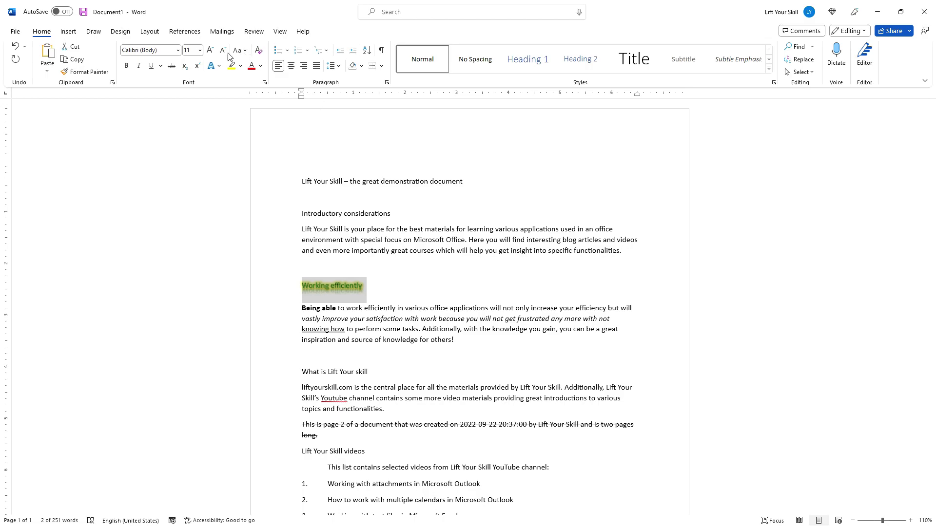
Step: Grow the Working efficiently heading's font repeatedly up to 36 pt
{"action": "left_click", "coordinate": [210, 53]}
{"action": "left_click", "coordinate": [210, 53]}
{"action": "left_click", "coordinate": [210, 53]}
{"action": "left_click", "coordinate": [211, 53]}
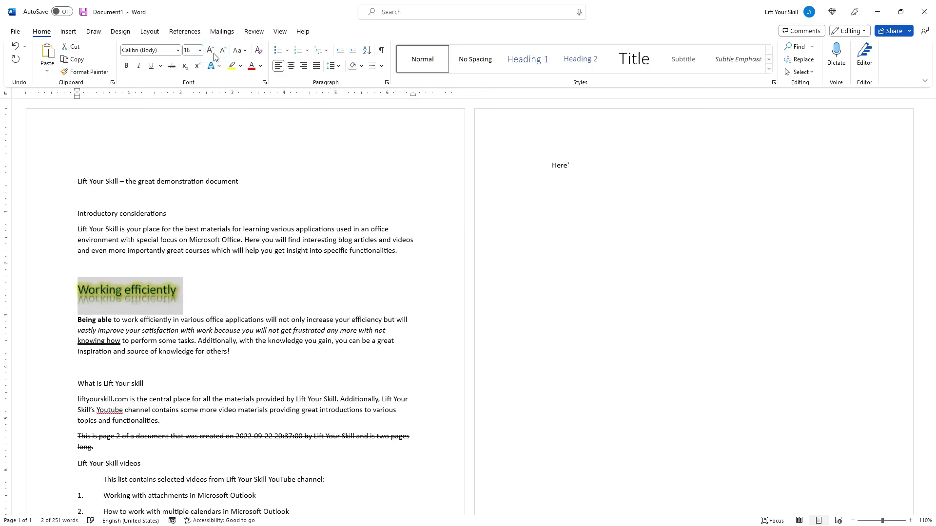
{"action": "left_click", "coordinate": [212, 53]}
{"action": "left_click", "coordinate": [213, 53]}
{"action": "left_click", "coordinate": [214, 54]}
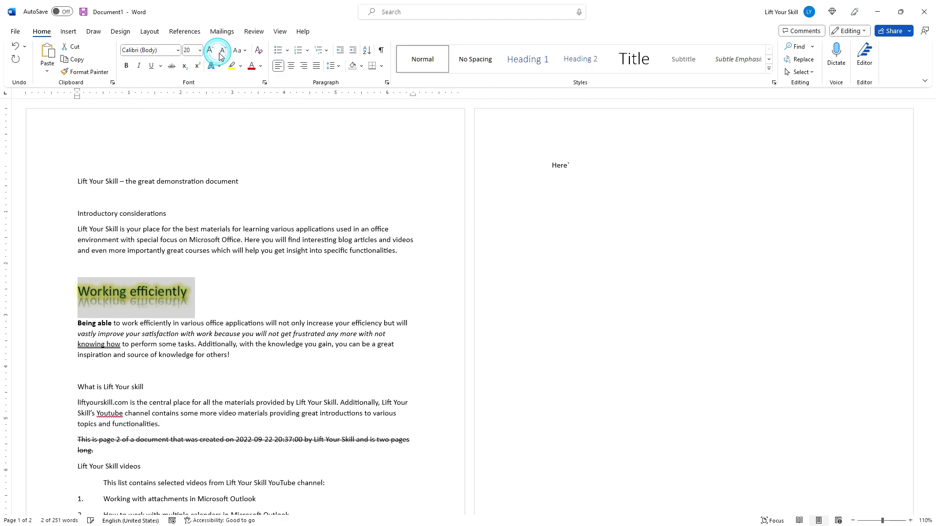
{"action": "left_click", "coordinate": [214, 50]}
{"action": "left_click", "coordinate": [213, 51]}
{"action": "left_click", "coordinate": [213, 51]}
{"action": "left_click", "coordinate": [303, 341]}
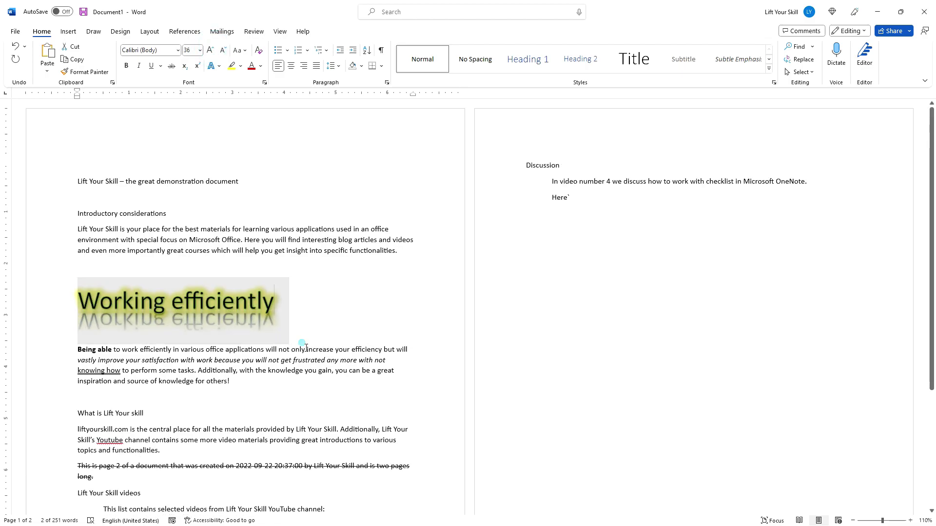
Step: Browse the heading's Text Effects stylistic sets without applying any
{"action": "triple_click", "coordinate": [278, 294]}
{"action": "left_click", "coordinate": [214, 66]}
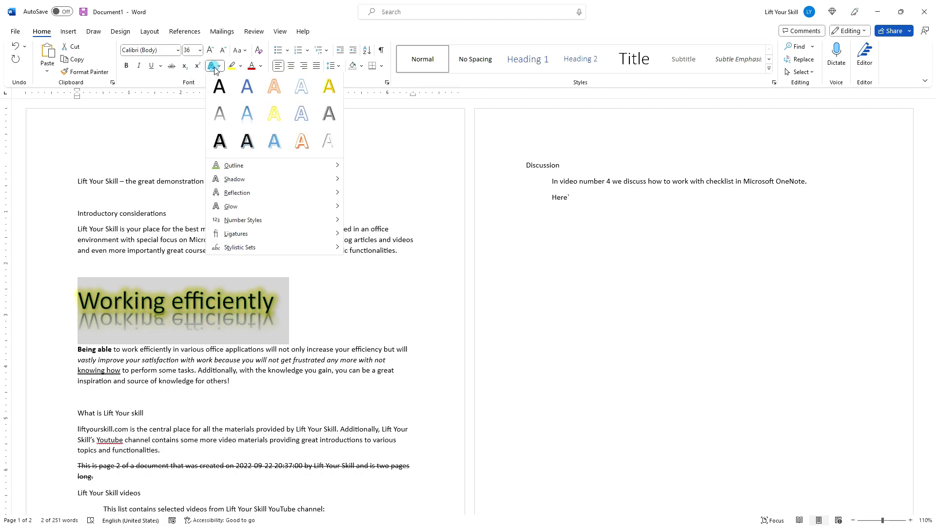
{"action": "mouse_move", "coordinate": [340, 222]}
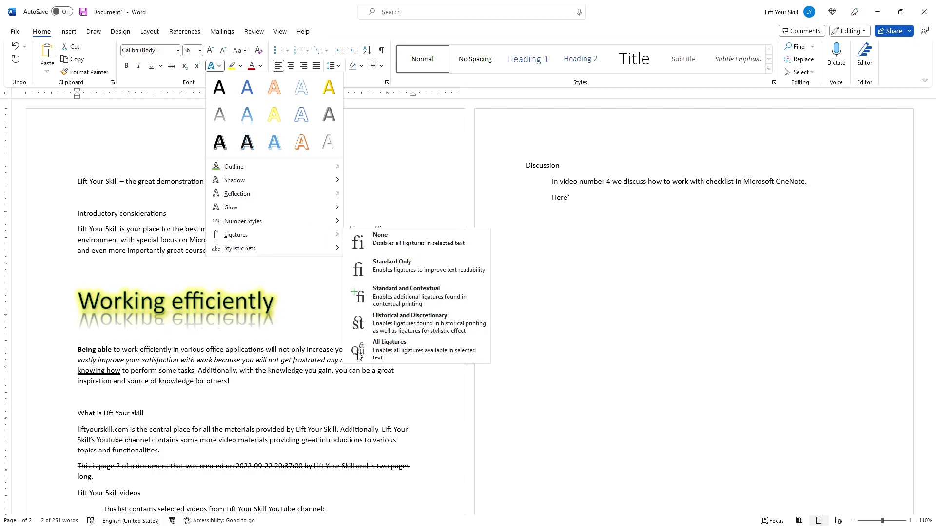
{"action": "left_click", "coordinate": [303, 249]}
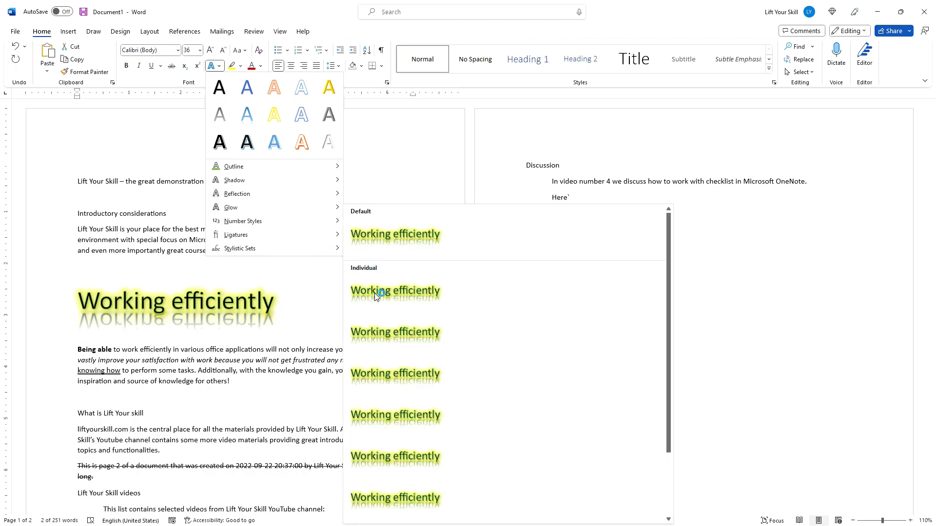
{"action": "left_click", "coordinate": [325, 250]}
{"action": "left_click", "coordinate": [273, 323]}
{"action": "left_click_drag", "start_coordinate": [246, 250], "coordinate": [120, 213]}
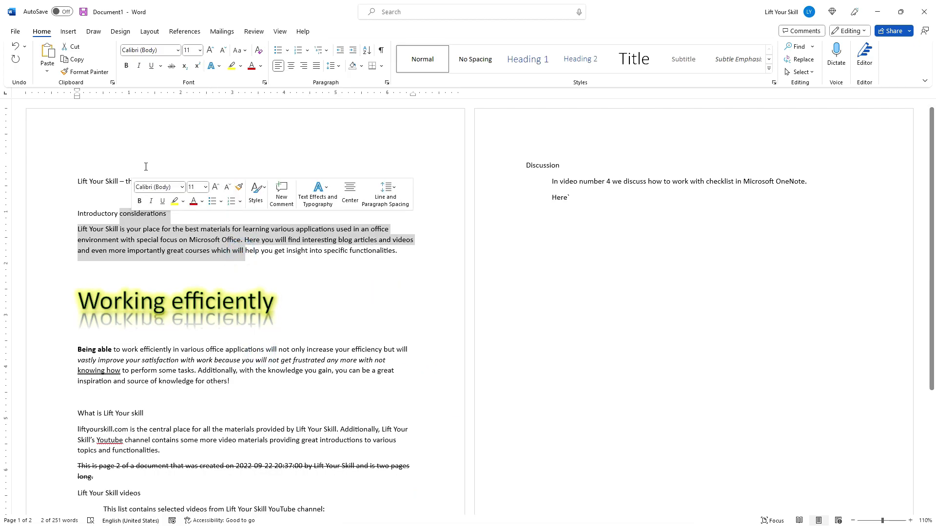
Step: Apply Agency FB to the Introductory considerations text, leaving text effects unchanged
{"action": "left_click", "coordinate": [178, 50]}
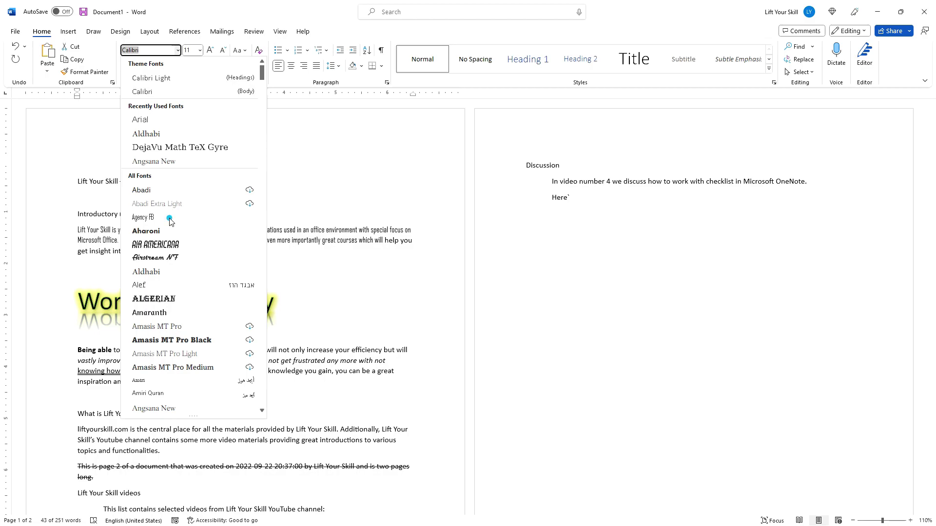
{"action": "left_click", "coordinate": [143, 218]}
{"action": "left_click", "coordinate": [219, 67]}
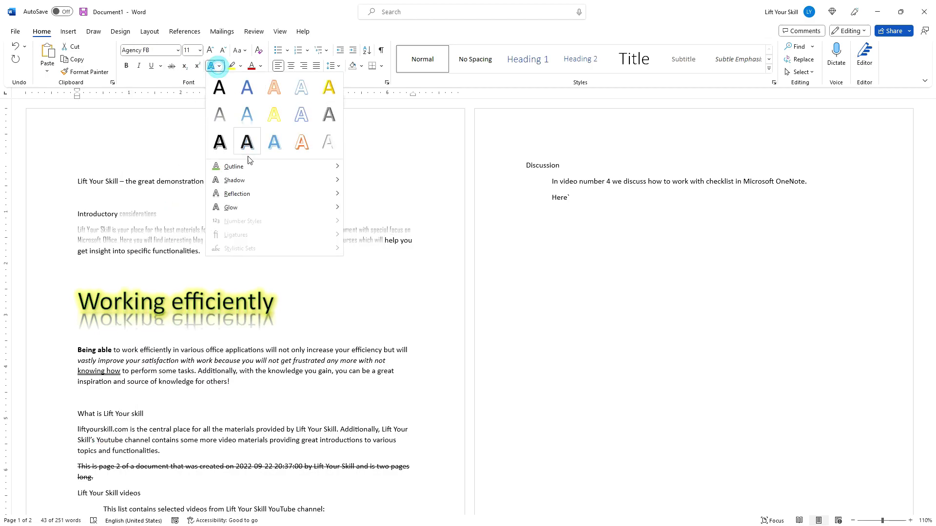
{"action": "key", "text": "Escape"}
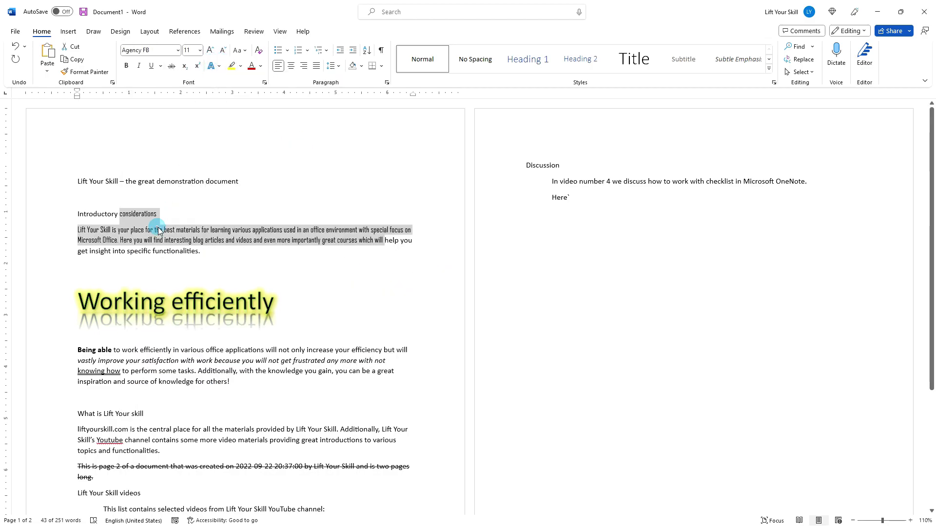
{"action": "left_click", "coordinate": [238, 241]}
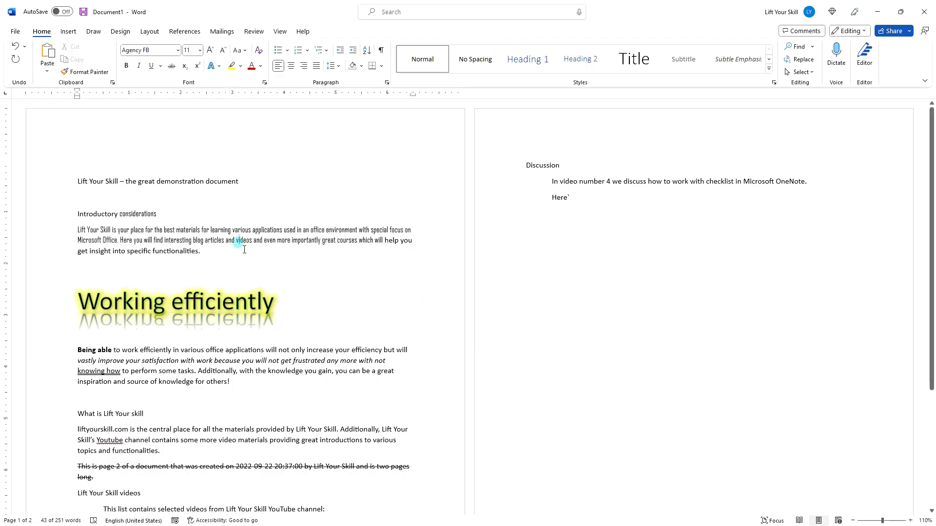
{"action": "left_click_drag", "start_coordinate": [205, 436], "coordinate": [104, 414]}
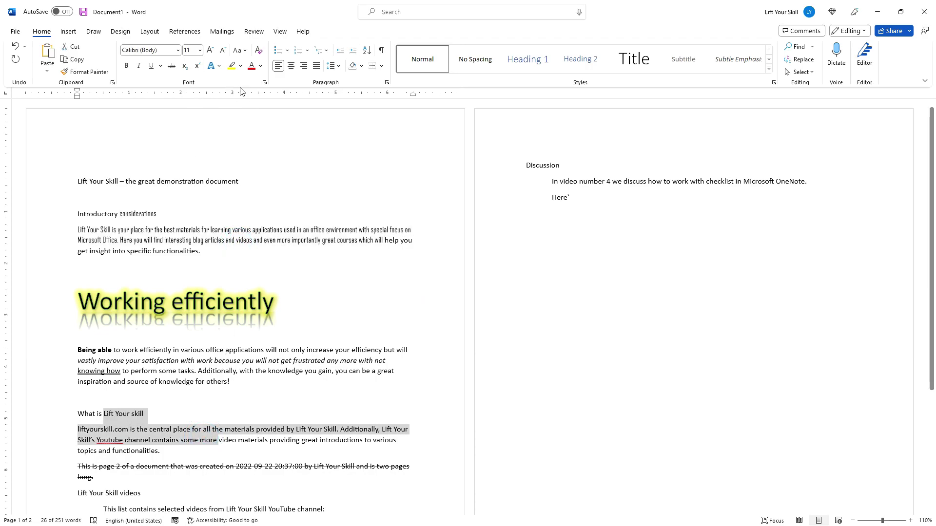
Step: Highlight the 'Lift Your skill' through 'some more' passage in yellow
{"action": "left_click", "coordinate": [232, 67]}
{"action": "left_click", "coordinate": [295, 240]}
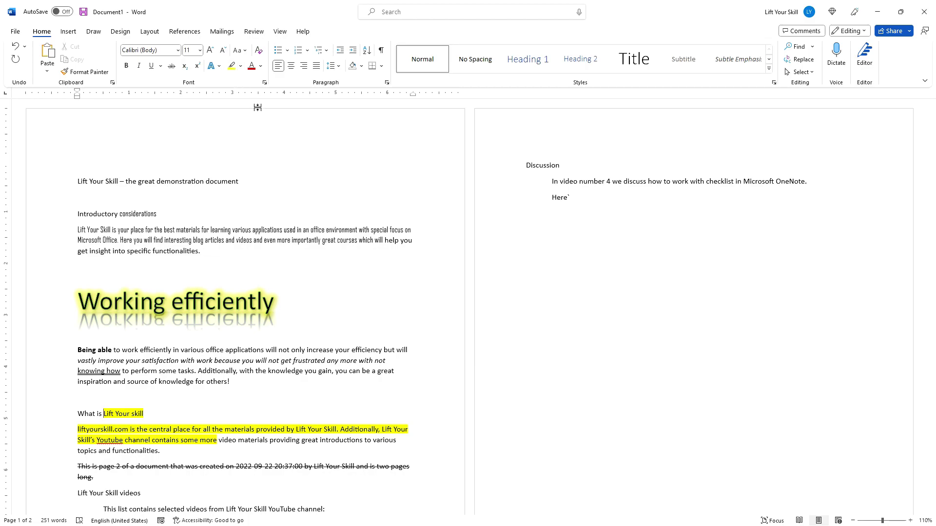
{"action": "triple_click", "coordinate": [237, 383]}
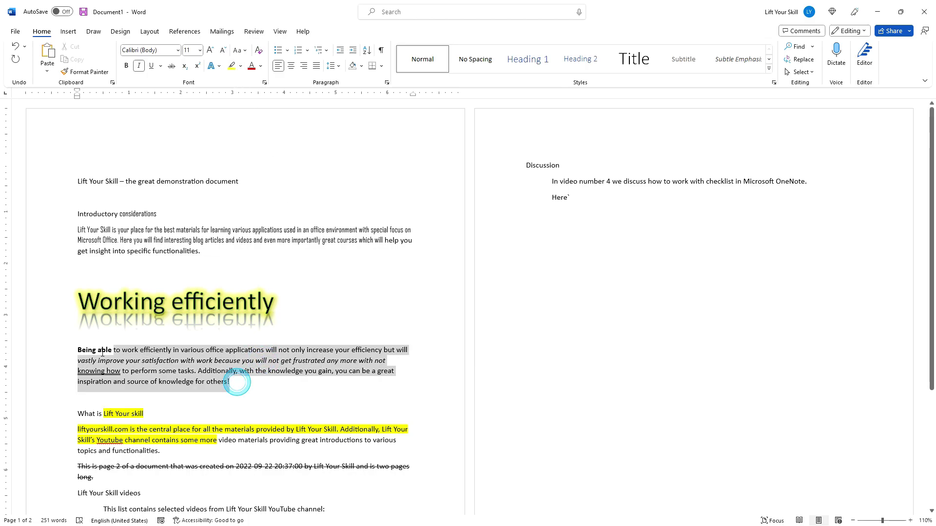
Step: Colour the Being able paragraph red with a Linear Up gradient
{"action": "left_click", "coordinate": [251, 66]}
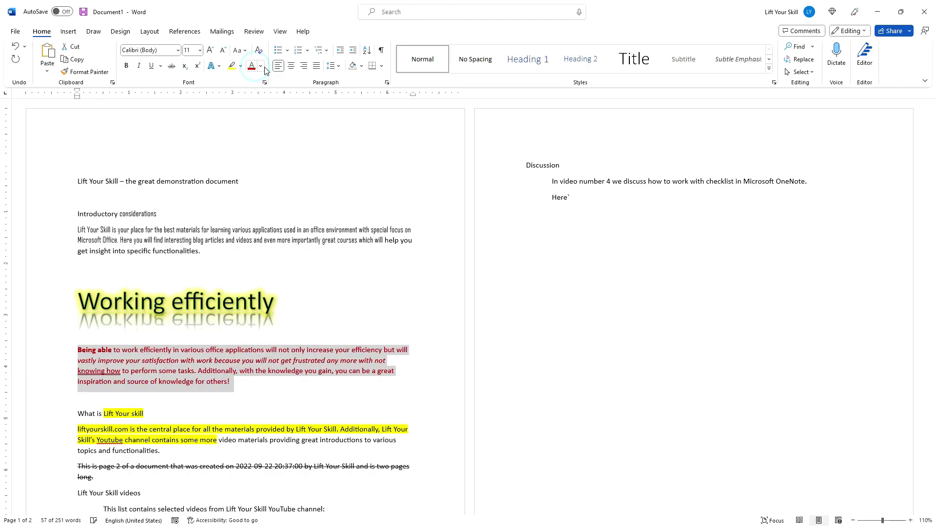
{"action": "left_click", "coordinate": [261, 66]}
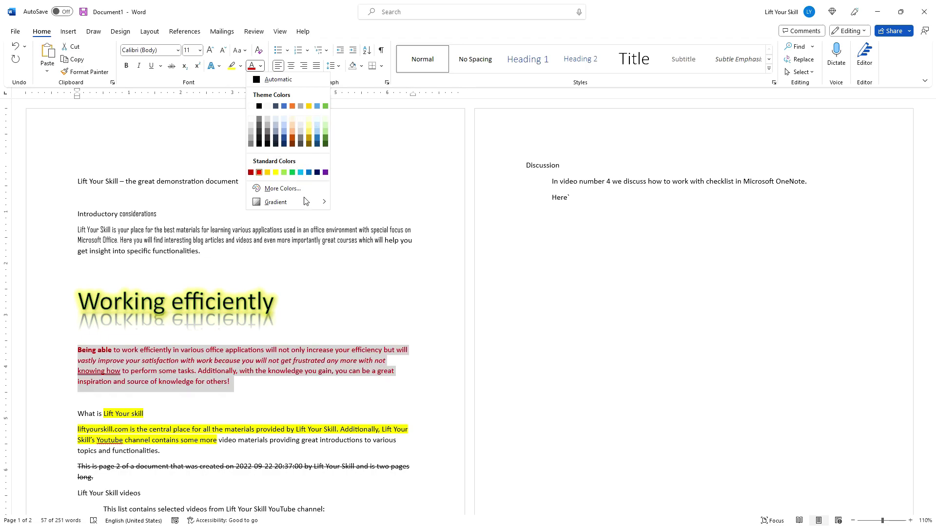
{"action": "mouse_move", "coordinate": [304, 207]}
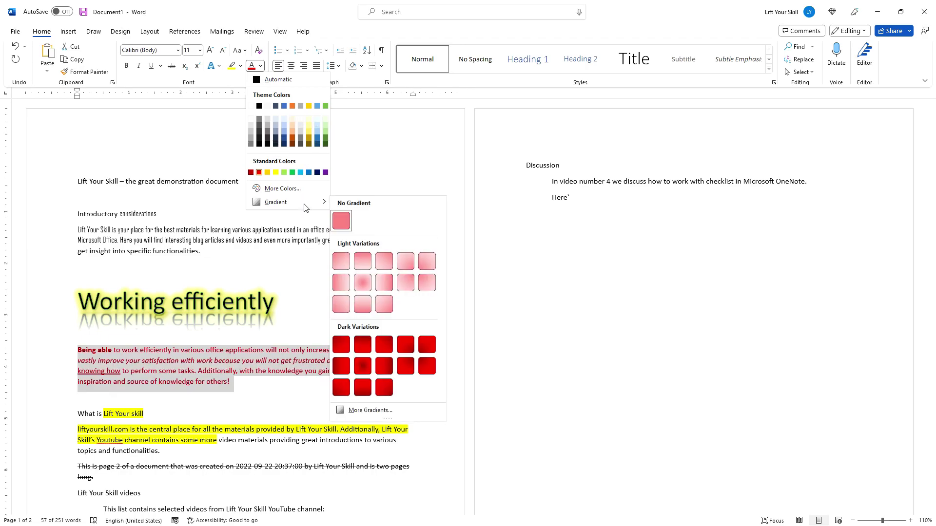
{"action": "left_click", "coordinate": [363, 307]}
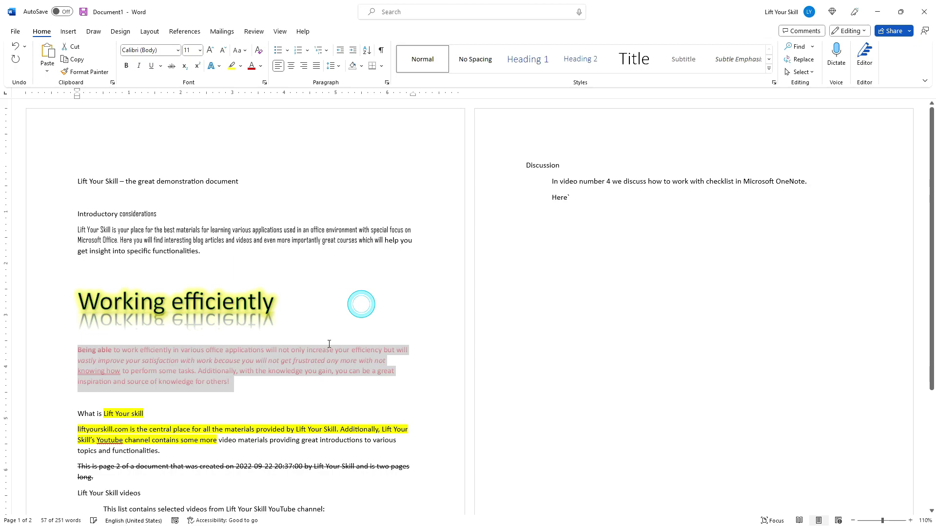
{"action": "left_click", "coordinate": [307, 384]}
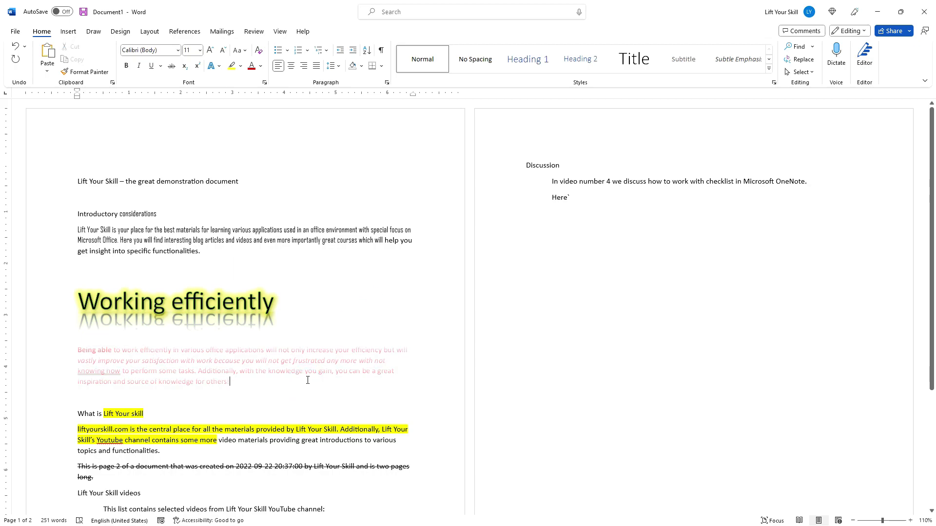
Step: In the Font dialog, tick Small caps and set spacing to Expanded by 1 pt
{"action": "left_click", "coordinate": [264, 84]}
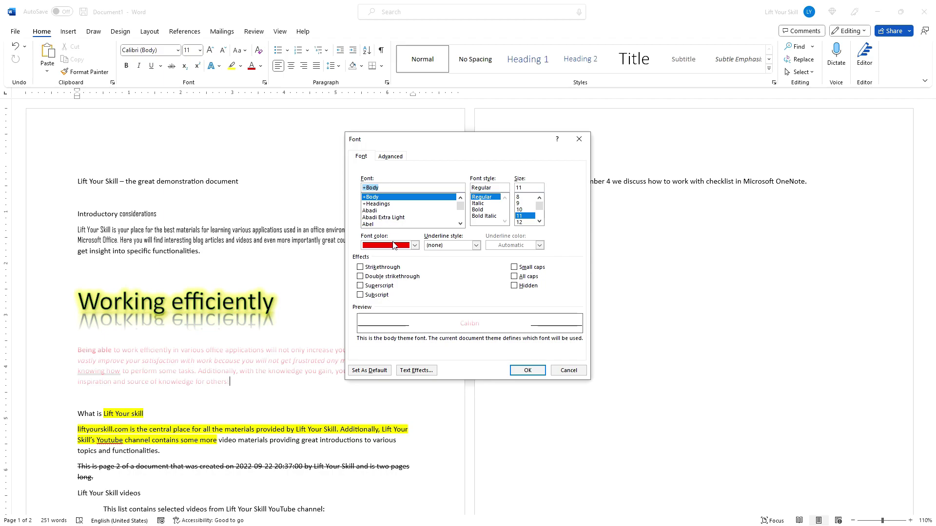
{"action": "left_click", "coordinate": [514, 268]}
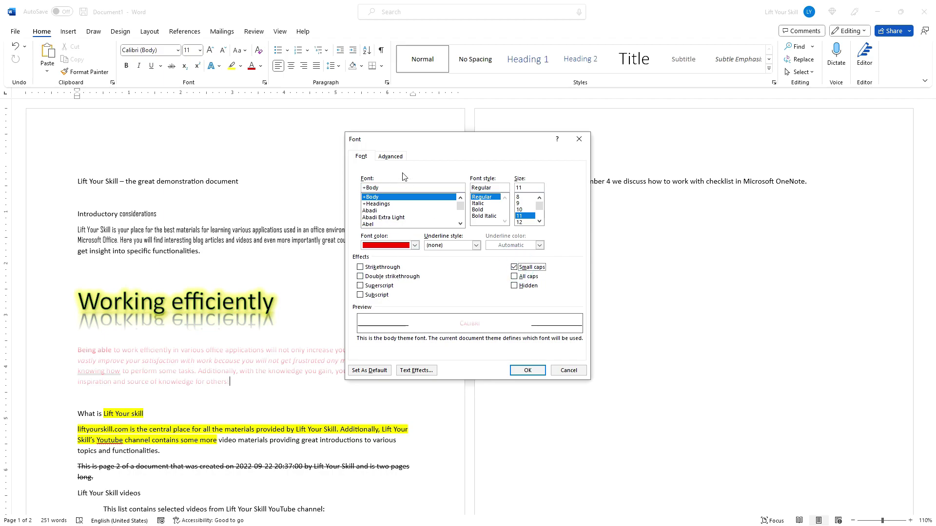
{"action": "left_click", "coordinate": [391, 156]}
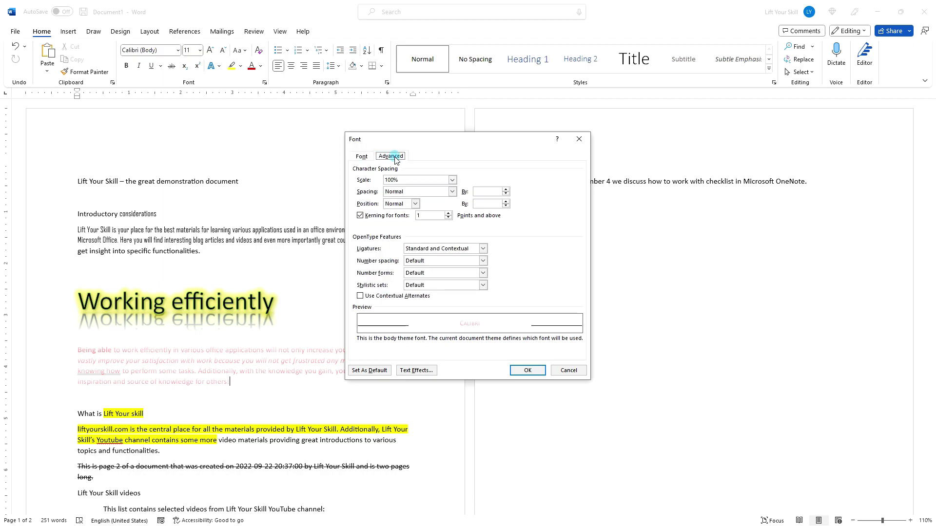
{"action": "left_click", "coordinate": [415, 204]}
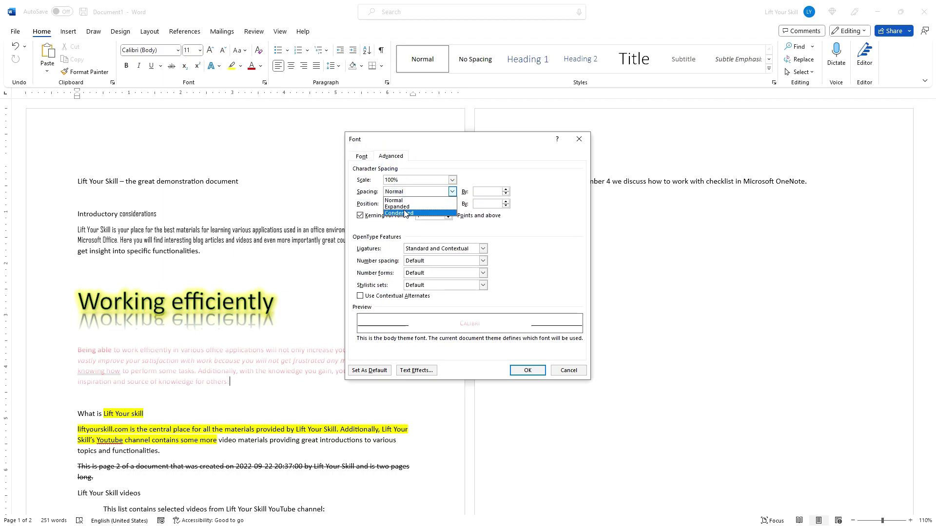
{"action": "left_click", "coordinate": [403, 207]}
{"action": "left_click", "coordinate": [403, 205]}
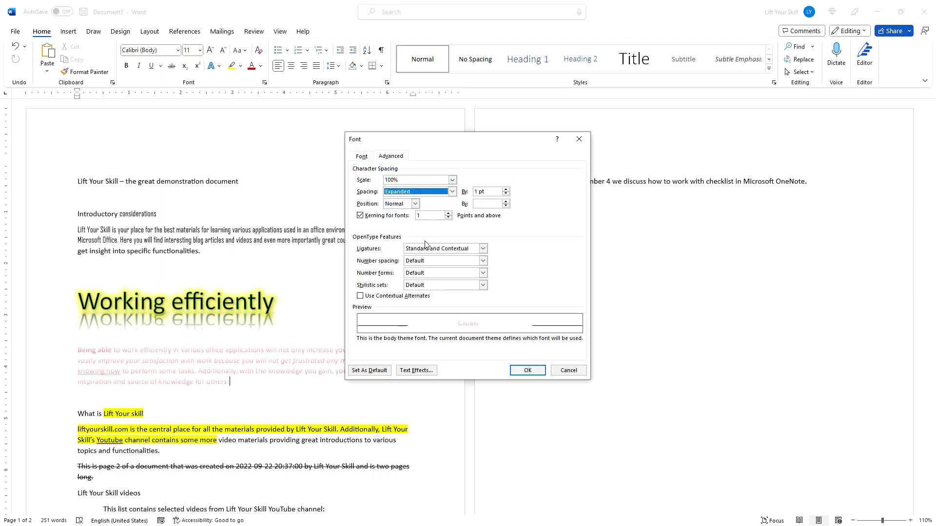
{"action": "left_click", "coordinate": [528, 371]}
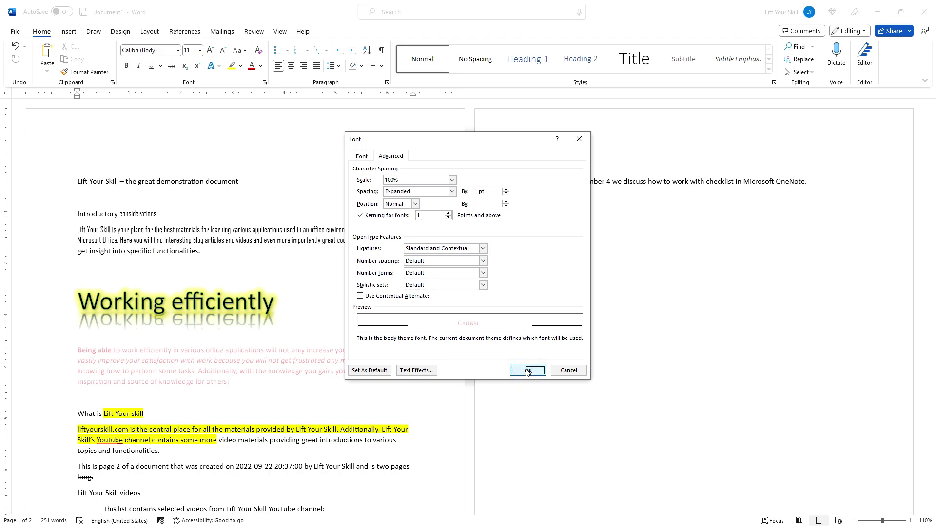